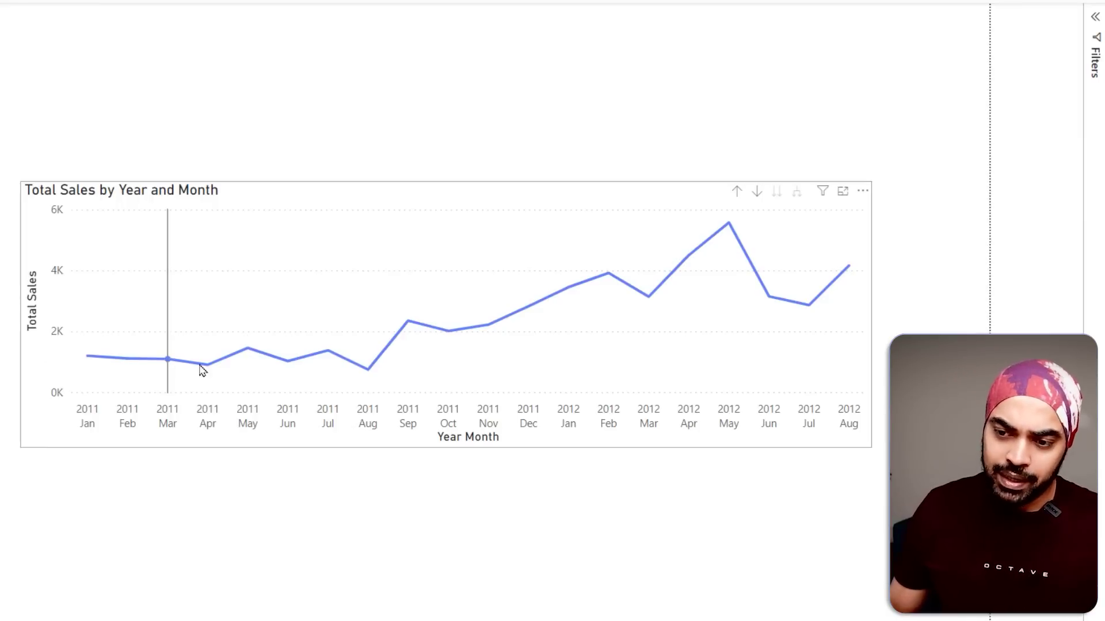
# Show the Total Sales by Year and Month chart's values as a table, then return to the report
pyautogui.click(236, 203)
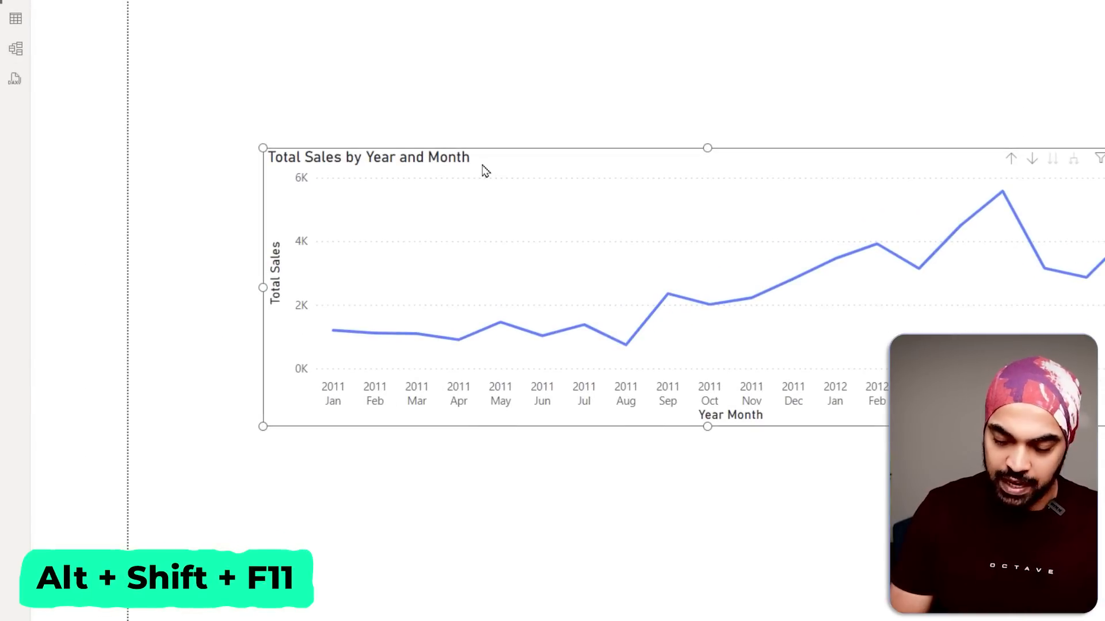
pyautogui.hotkey('alt', 'shift', 'F11')
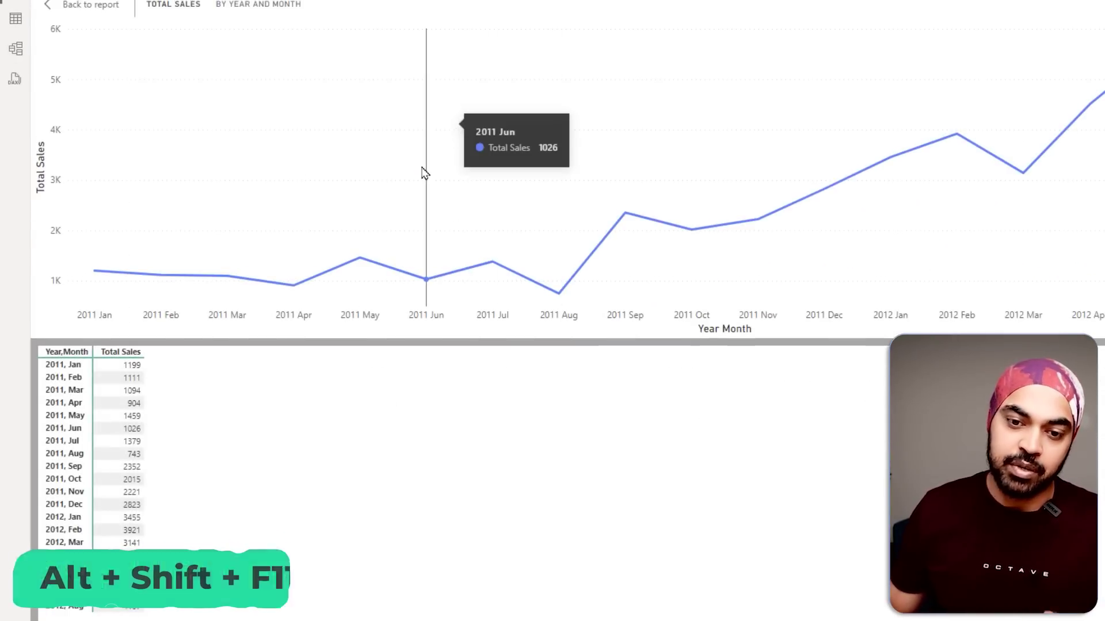
pyautogui.moveTo(18, 333)
pyautogui.mouseDown()
pyautogui.moveTo(101, 440)
pyautogui.moveTo(175, 614)
pyautogui.mouseUp()
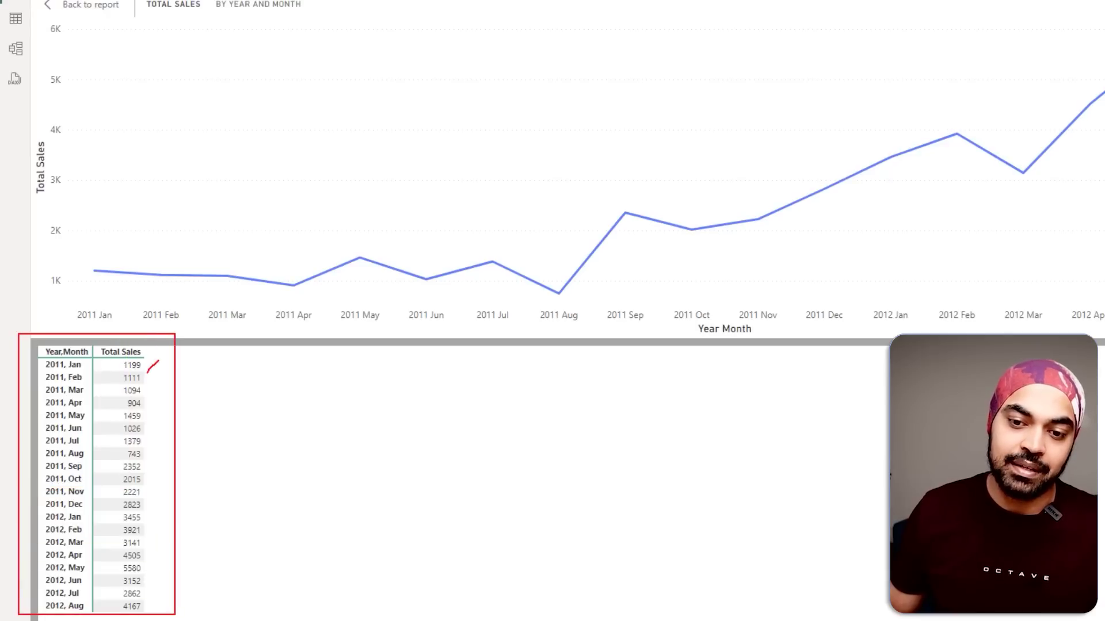
pyautogui.press('Escape')
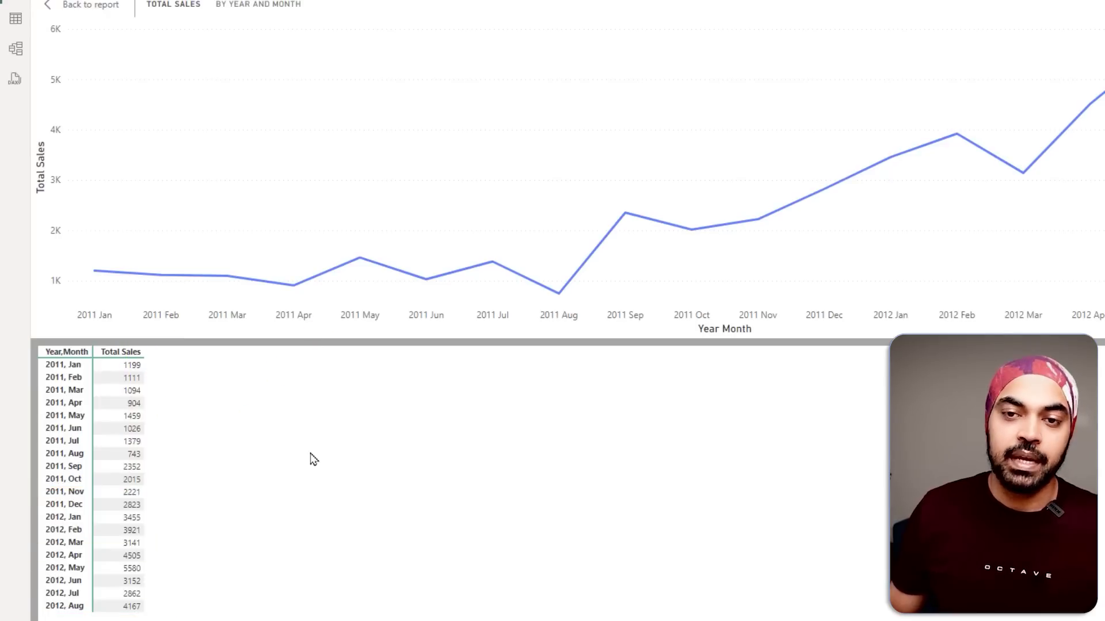
pyautogui.click(90, 41)
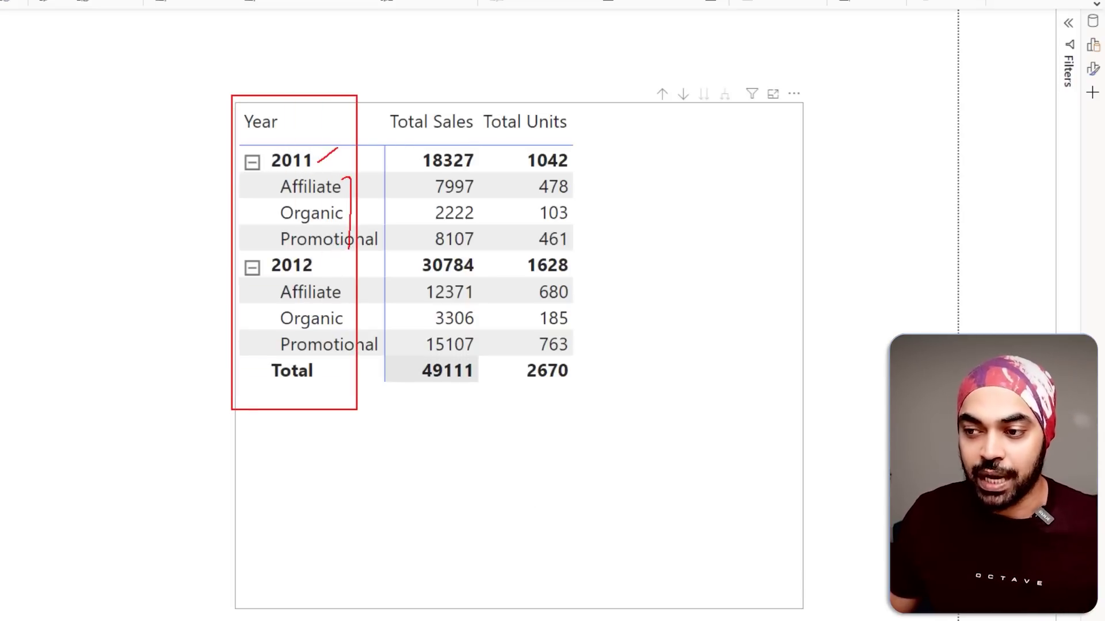
# Search the matrix format settings for 'step' and switch Row headers stepped layout off
pyautogui.press('Escape')
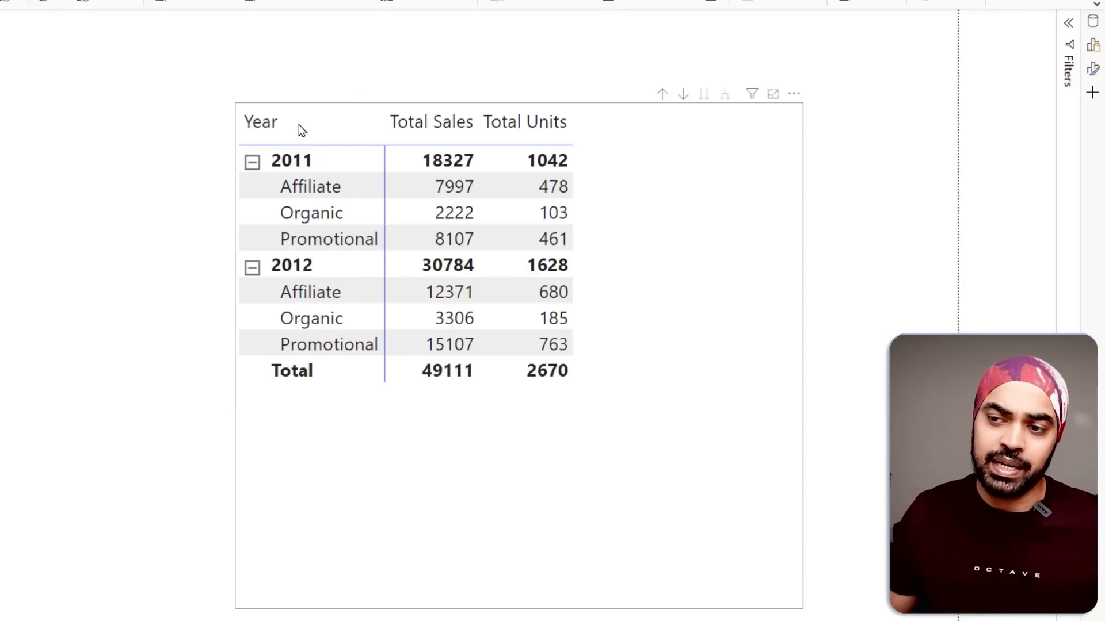
pyautogui.moveTo(186, 116); pyautogui.dragTo(235, 393)
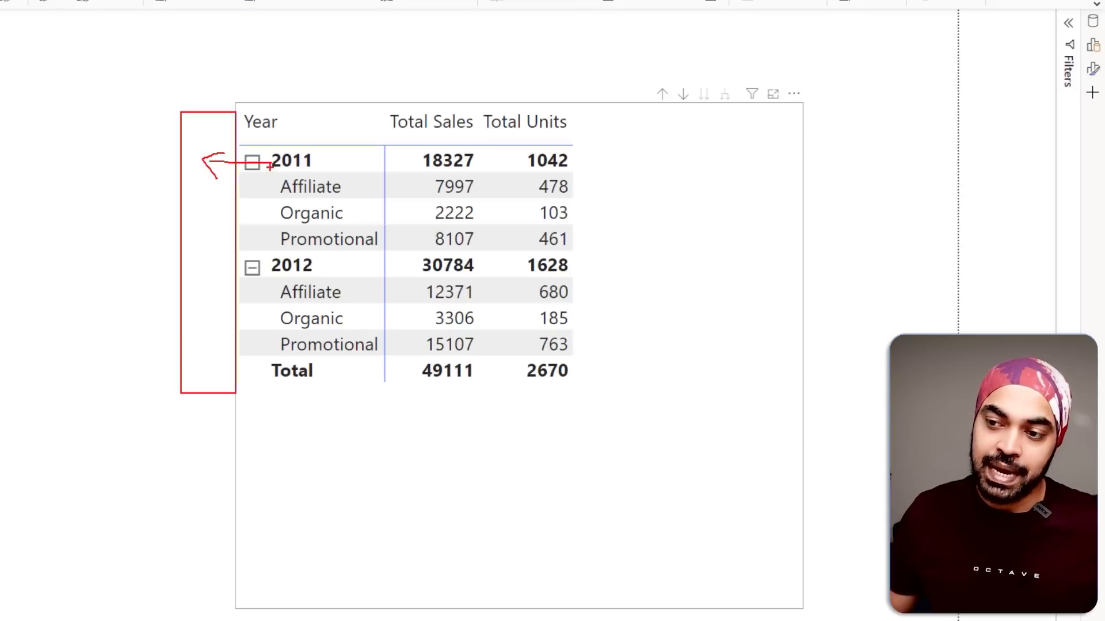
pyautogui.moveTo(313, 211); pyautogui.dragTo(365, 257)
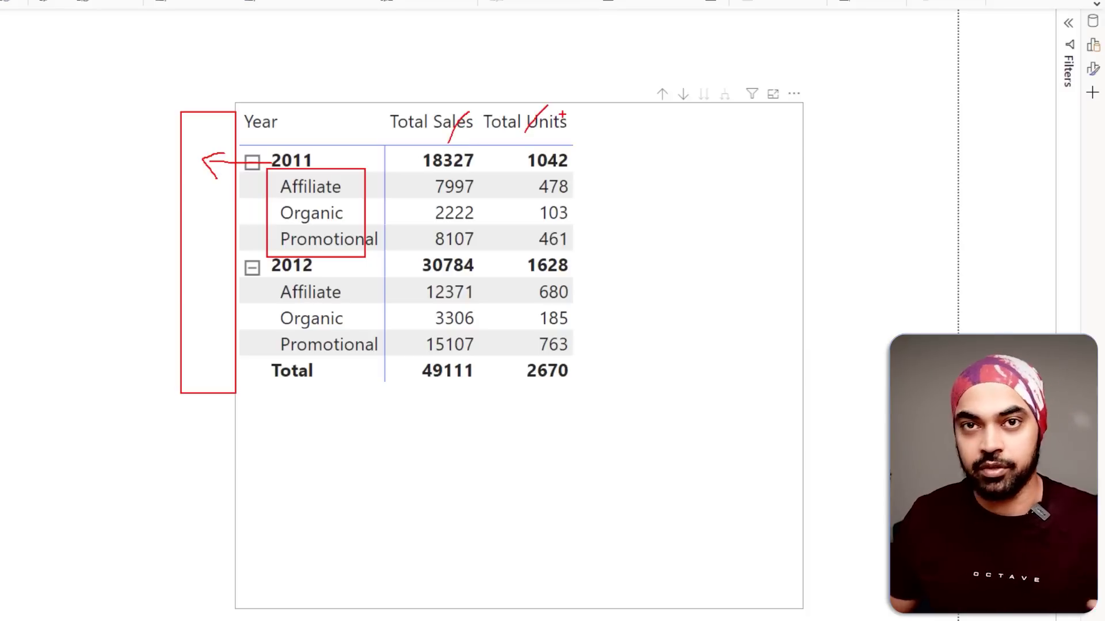
pyautogui.press('Escape')
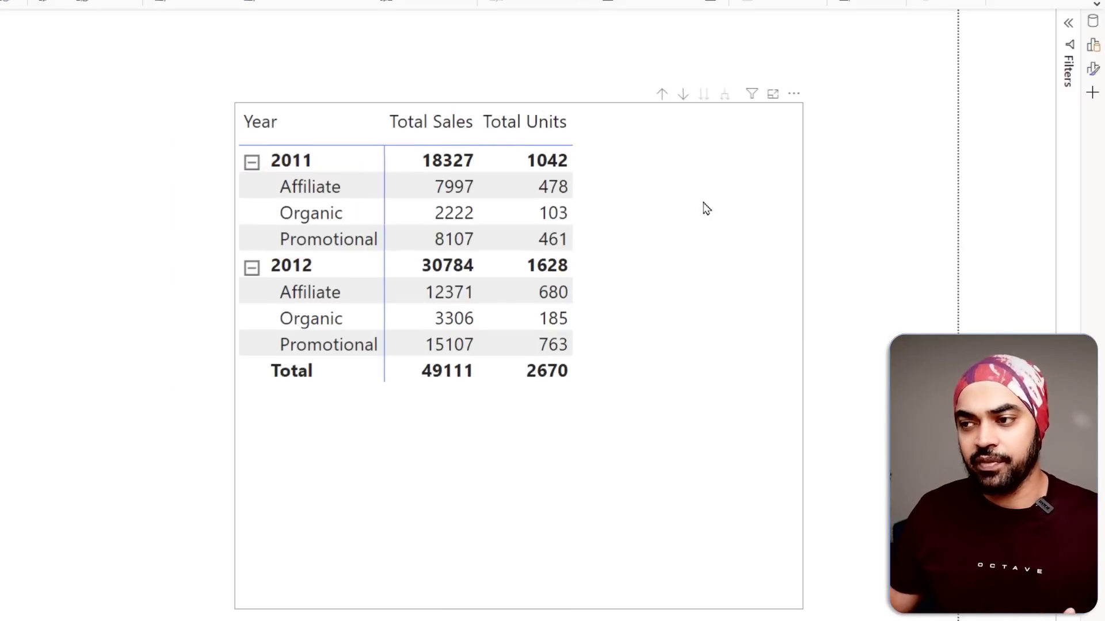
pyautogui.click(703, 193)
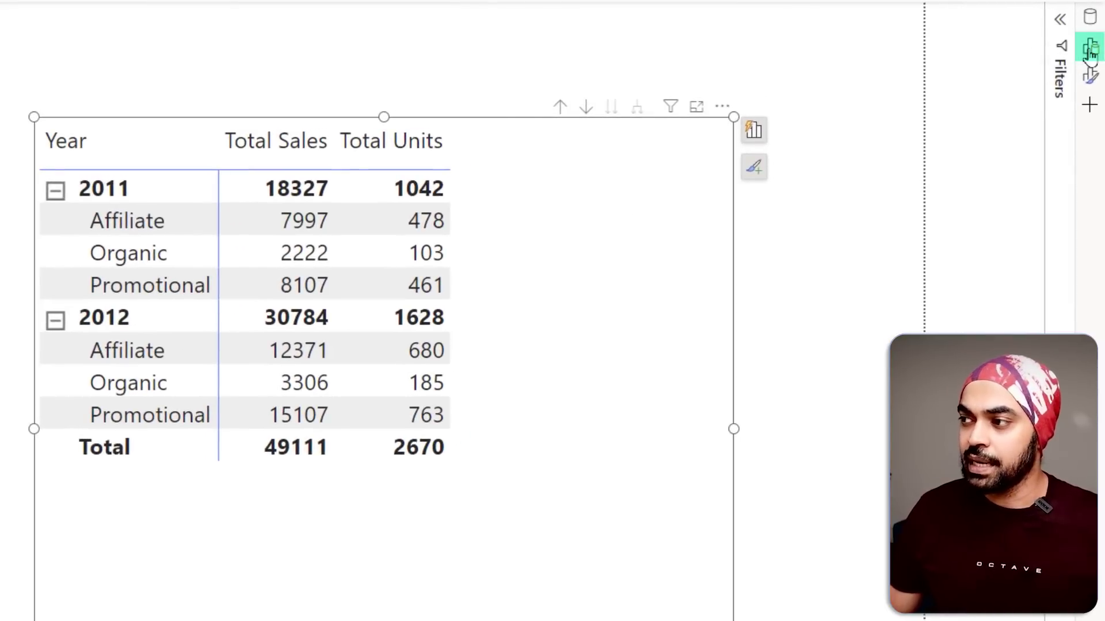
pyautogui.click(1089, 51)
pyautogui.click(1090, 75)
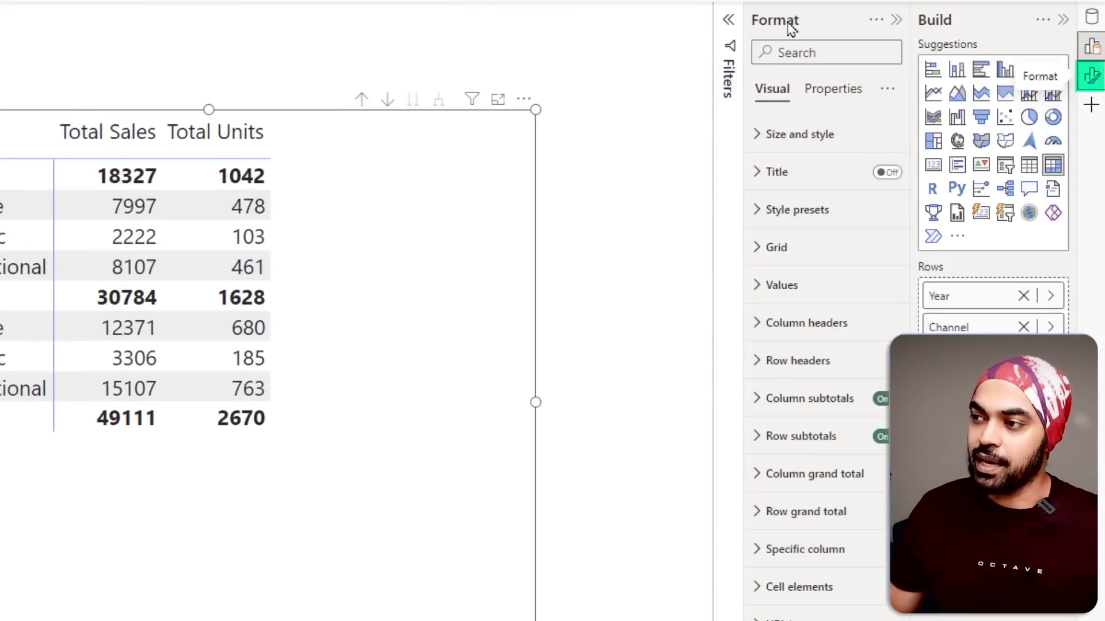
pyautogui.click(802, 51)
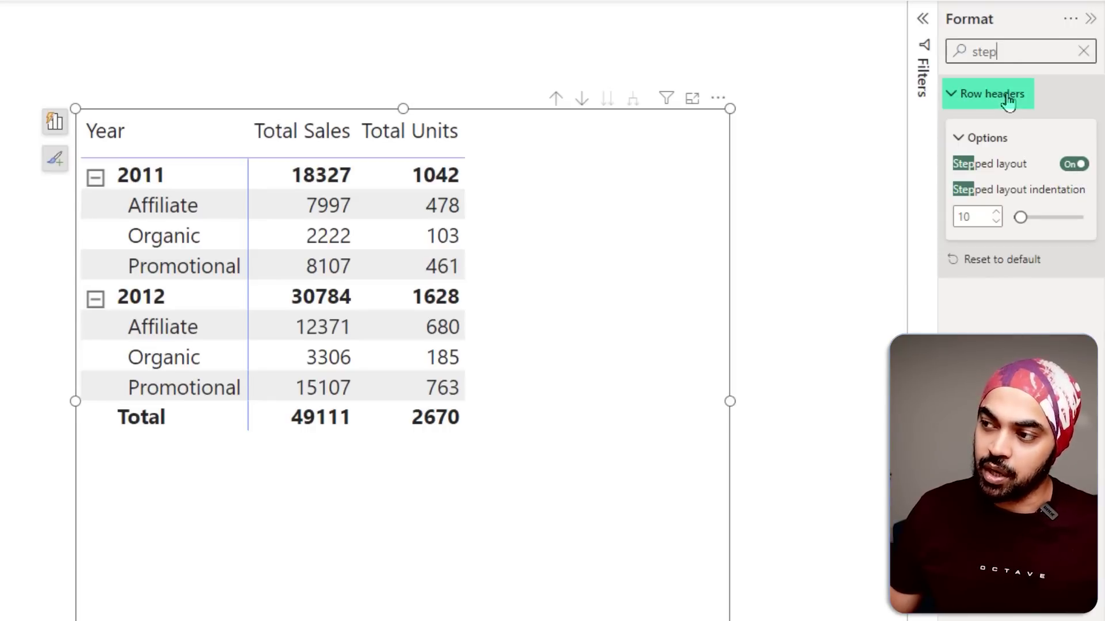
pyautogui.click(1072, 165)
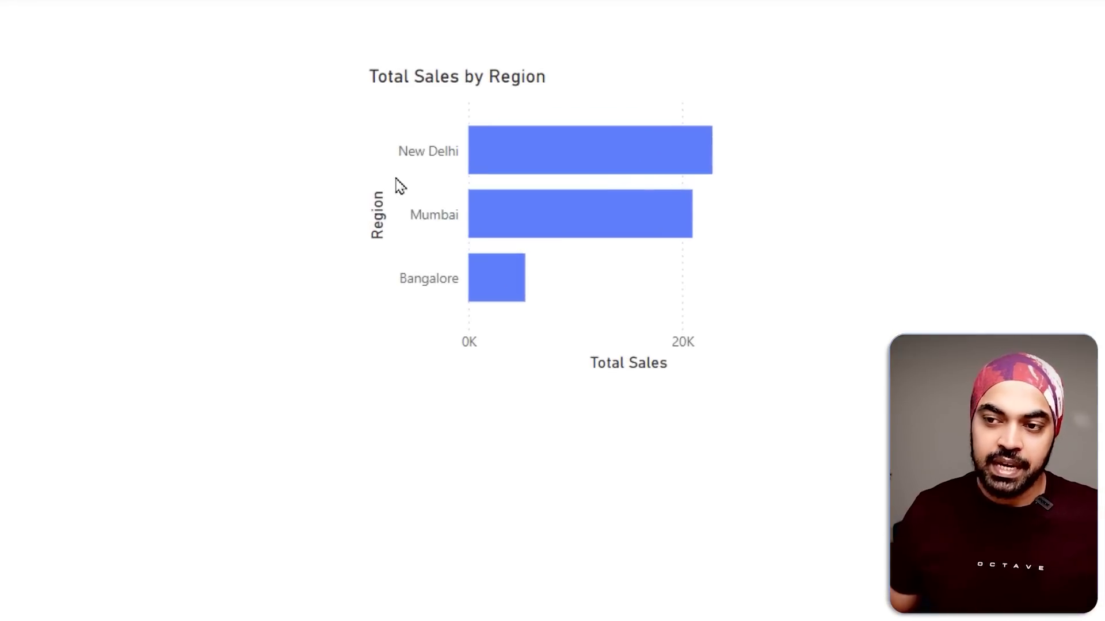
# Nudge the Total Sales by Region bar chart with arrow and Shift+arrow keys, ending above the matrix
pyautogui.click(489, 99)
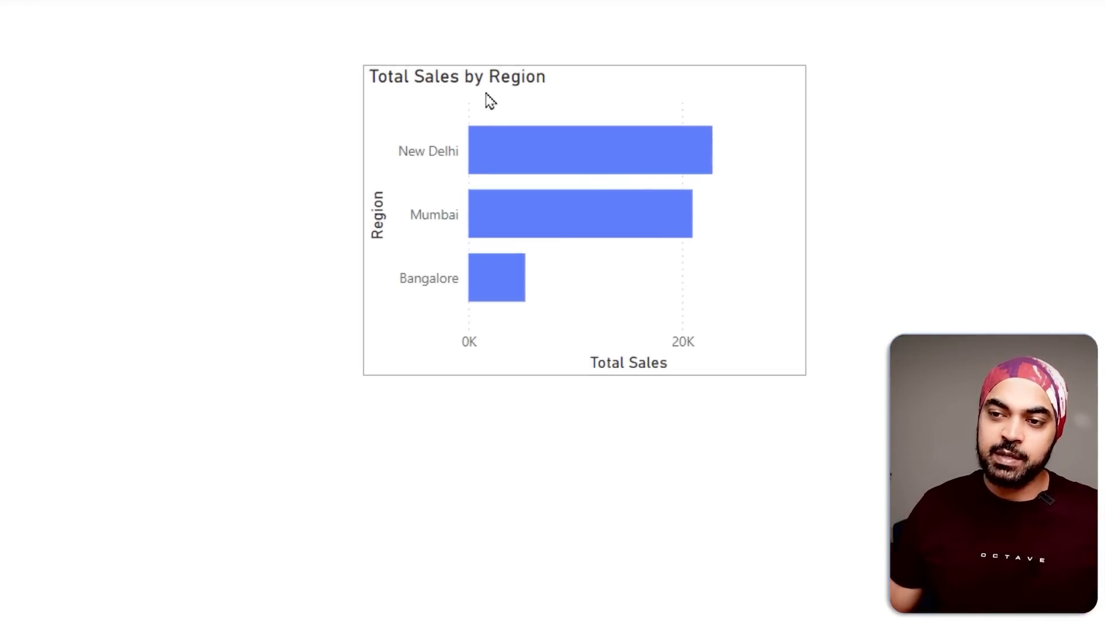
pyautogui.press('Down')
pyautogui.press('Down')
pyautogui.press('Down')
pyautogui.press('Left')
pyautogui.press('Left')
pyautogui.press('Left')
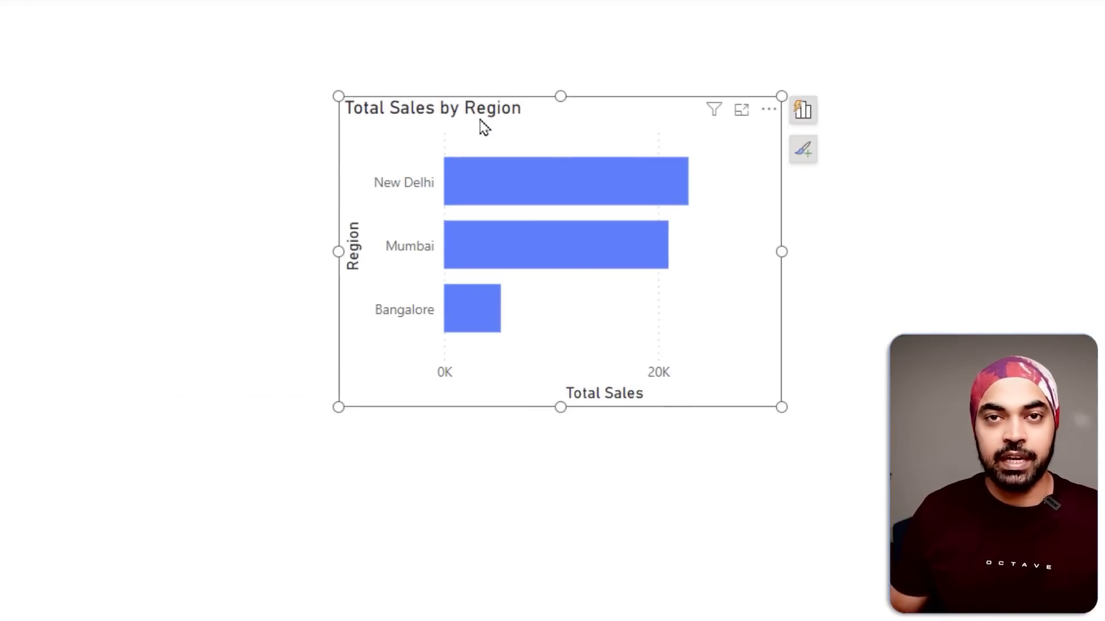
pyautogui.press('Left')
pyautogui.press('Left')
pyautogui.press('Left')
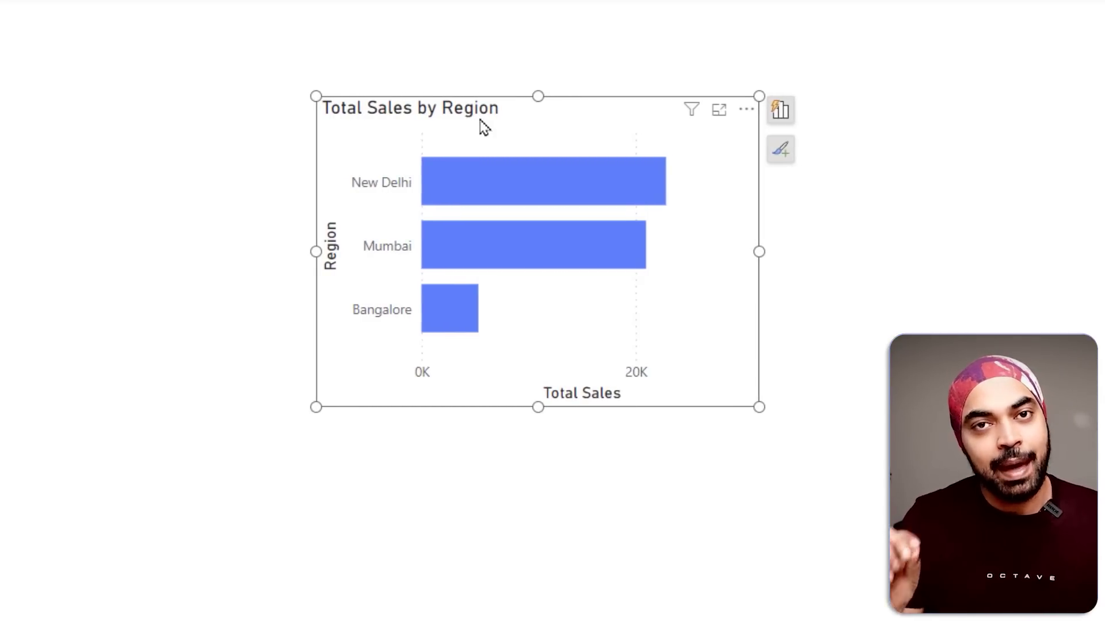
pyautogui.hotkey('shift', 'Left')
pyautogui.hotkey('shift', 'Left')
pyautogui.hotkey('shift', 'Left')
pyautogui.hotkey('shift', 'Left')
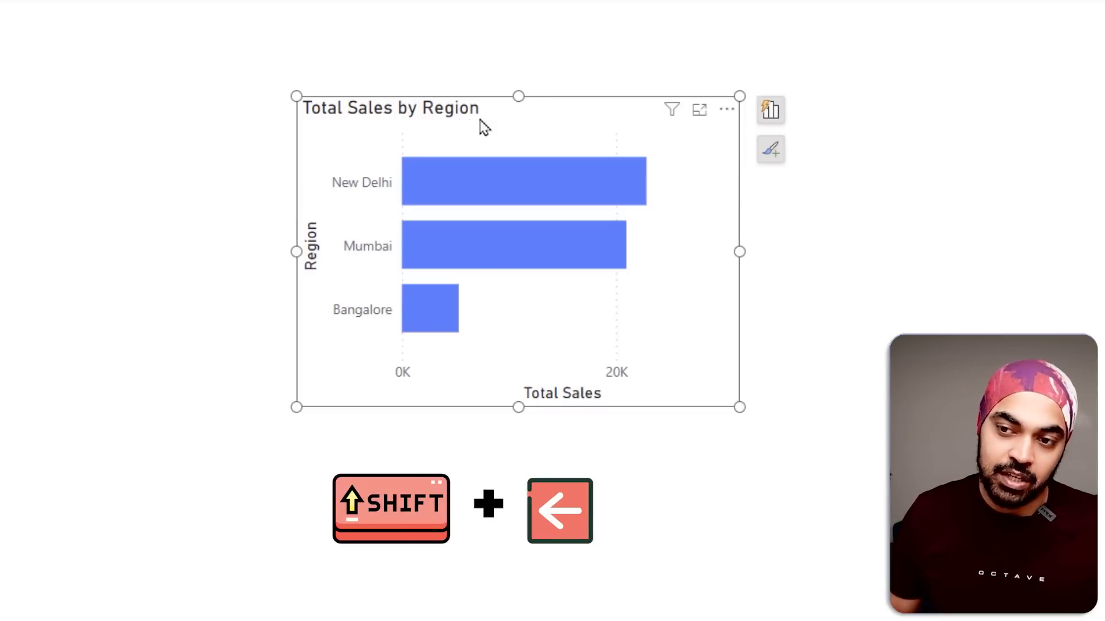
pyautogui.hotkey('shift', 'Right')
pyautogui.hotkey('shift', 'Right')
pyautogui.hotkey('shift', 'Right')
pyautogui.hotkey('shift', 'Down')
pyautogui.hotkey('shift', 'Down')
pyautogui.hotkey('shift', 'Up')
pyautogui.hotkey('shift', 'Up')
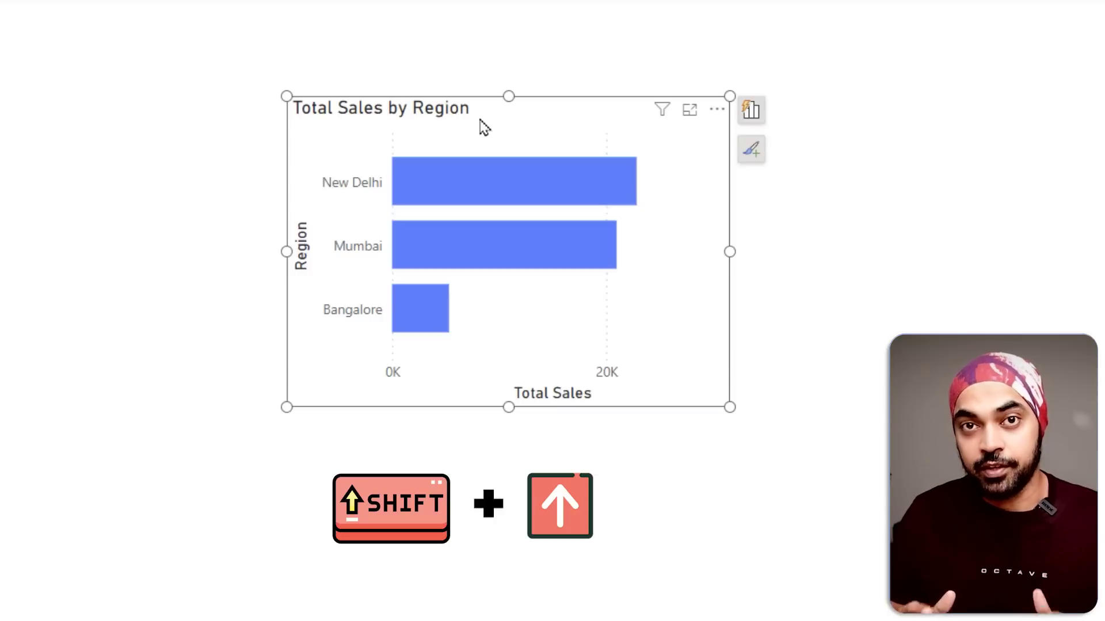
pyautogui.hotkey('shift', 'Left')
pyautogui.hotkey('shift', 'Left')
pyautogui.hotkey('shift', 'Left')
pyautogui.hotkey('shift', 'Left')
pyautogui.hotkey('shift', 'Left')
pyautogui.hotkey('shift', 'Left')
pyautogui.hotkey('shift', 'Left')
pyautogui.hotkey('shift', 'Left')
pyautogui.hotkey('shift', 'Left')
pyautogui.hotkey('shift', 'Left')
pyautogui.hotkey('shift', 'Left')
pyautogui.hotkey('shift', 'Left')
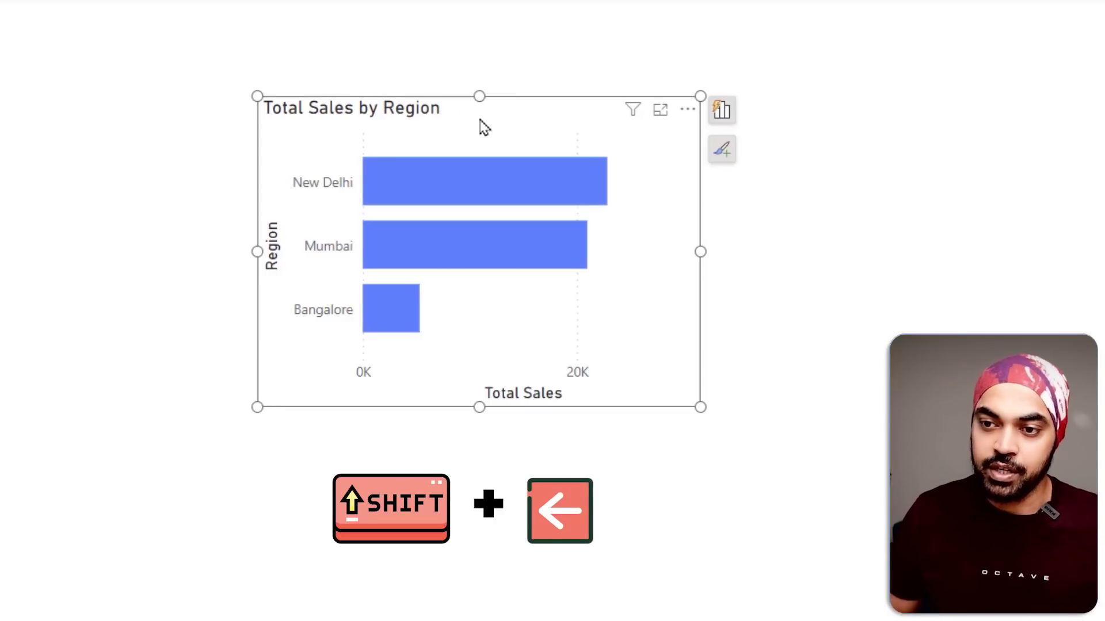
pyautogui.hotkey('shift', 'Left')
pyautogui.hotkey('shift', 'Left')
pyautogui.hotkey('shift', 'Left')
pyautogui.hotkey('shift', 'Left')
pyautogui.hotkey('shift', 'Left')
pyautogui.hotkey('shift', 'Right')
pyautogui.hotkey('shift', 'Right')
pyautogui.hotkey('shift', 'Right')
pyautogui.hotkey('shift', 'Right')
pyautogui.hotkey('shift', 'Right')
pyautogui.hotkey('shift', 'Right')
pyautogui.hotkey('shift', 'Right')
pyautogui.hotkey('shift', 'Right')
pyautogui.hotkey('shift', 'Right')
pyautogui.hotkey('shift', 'Right')
pyautogui.hotkey('shift', 'Right')
pyautogui.hotkey('shift', 'Right')
pyautogui.hotkey('shift', 'Right')
pyautogui.hotkey('shift', 'Right')
pyautogui.hotkey('shift', 'Right')
pyautogui.hotkey('shift', 'Right')
pyautogui.hotkey('shift', 'Right')
pyautogui.hotkey('shift', 'Right')
pyautogui.hotkey('shift', 'Right')
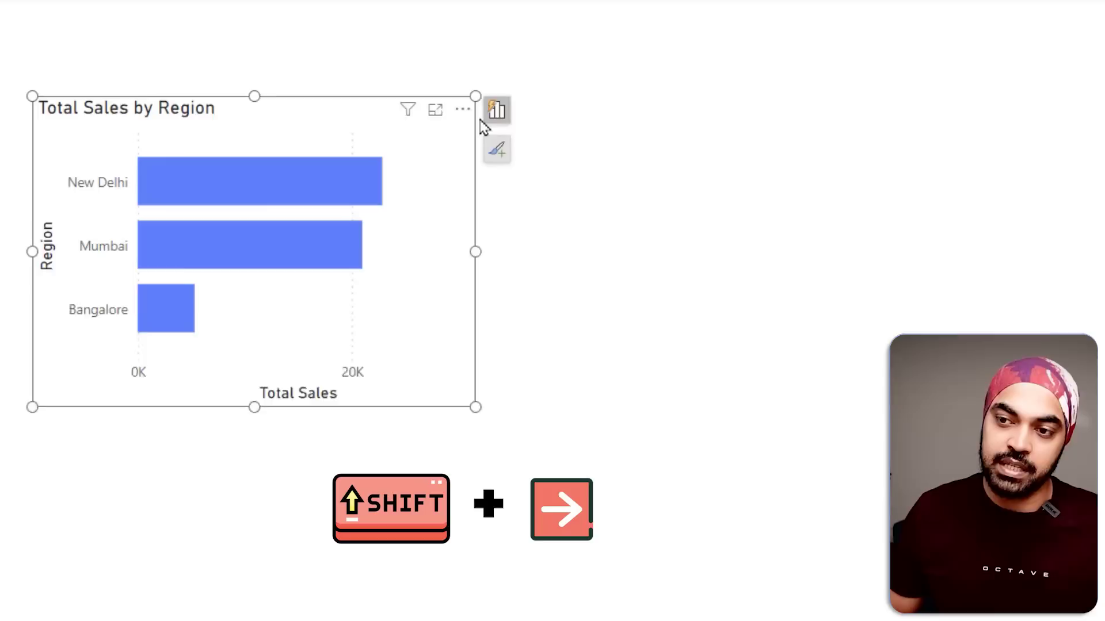
pyautogui.hotkey('shift', 'Right')
pyautogui.hotkey('shift', 'Right')
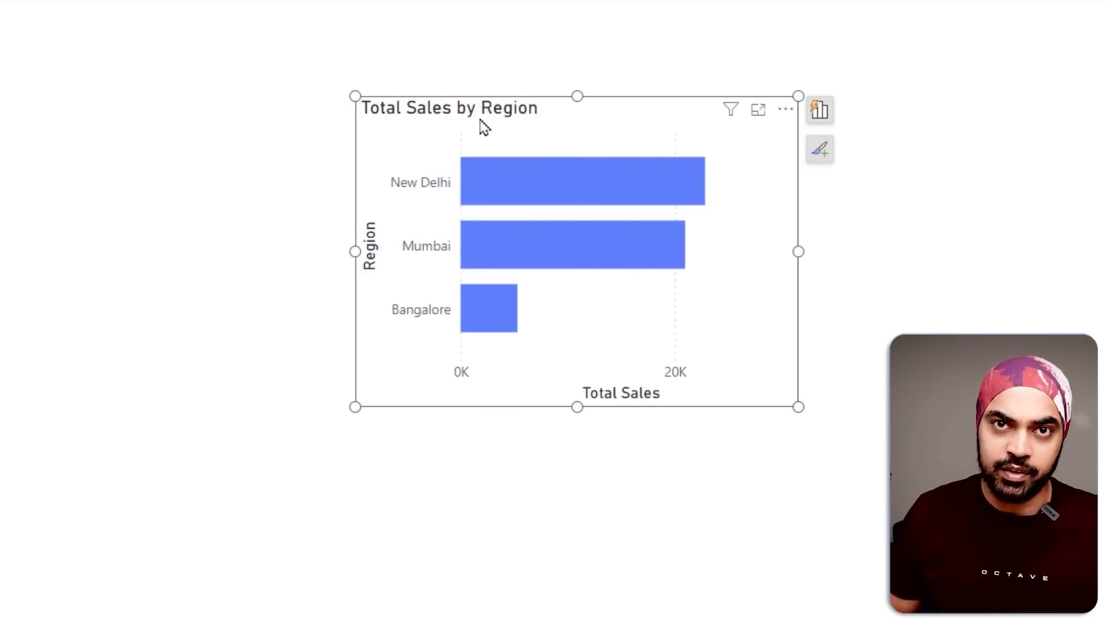
pyautogui.press('Down')
pyautogui.press('Down')
pyautogui.press('Down')
pyautogui.press('Down')
pyautogui.press('Down')
pyautogui.press('Down')
pyautogui.press('Down')
pyautogui.press('Down')
pyautogui.press('Down')
pyautogui.press('Down')
pyautogui.press('Down')
pyautogui.press('Down')
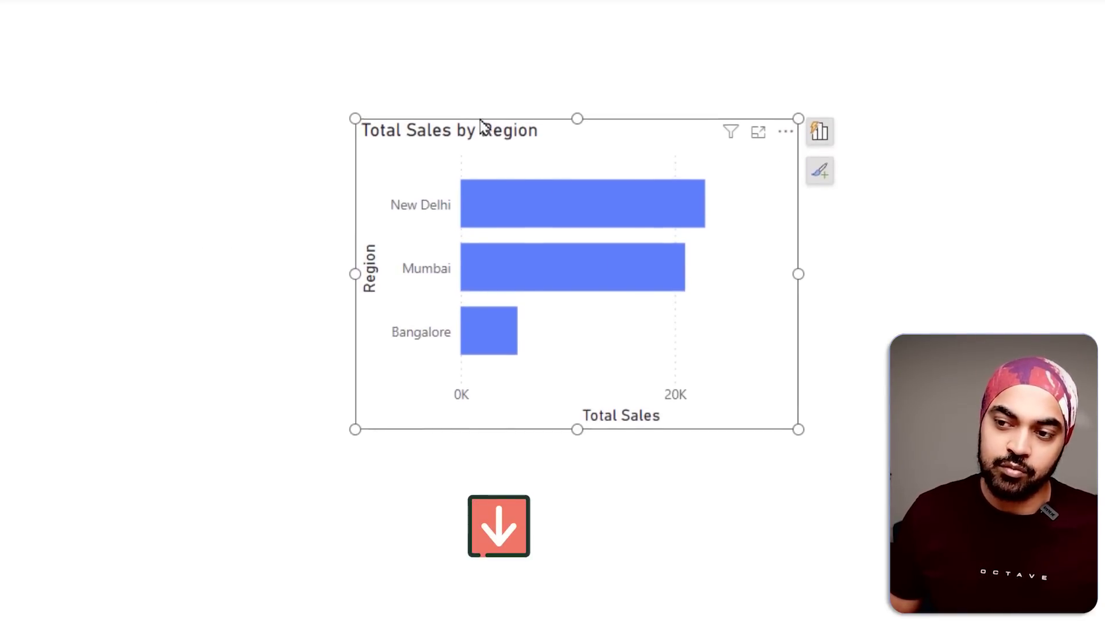
pyautogui.press('Up')
pyautogui.press('Up')
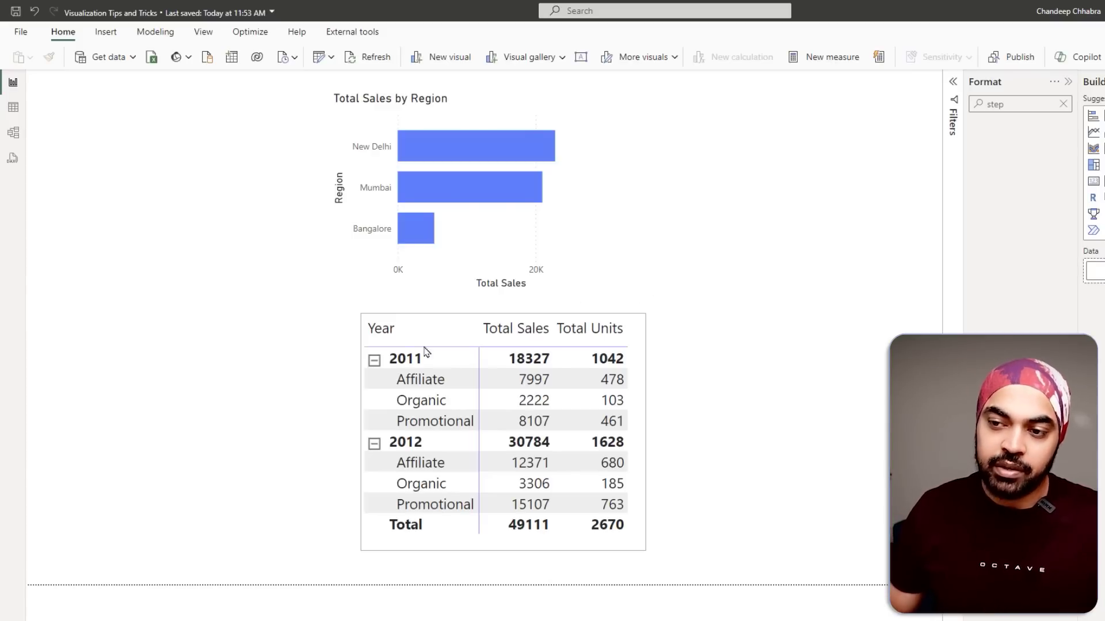
# Select the bar chart and matrix together and apply Align right to match their right edges
pyautogui.click(569, 246)
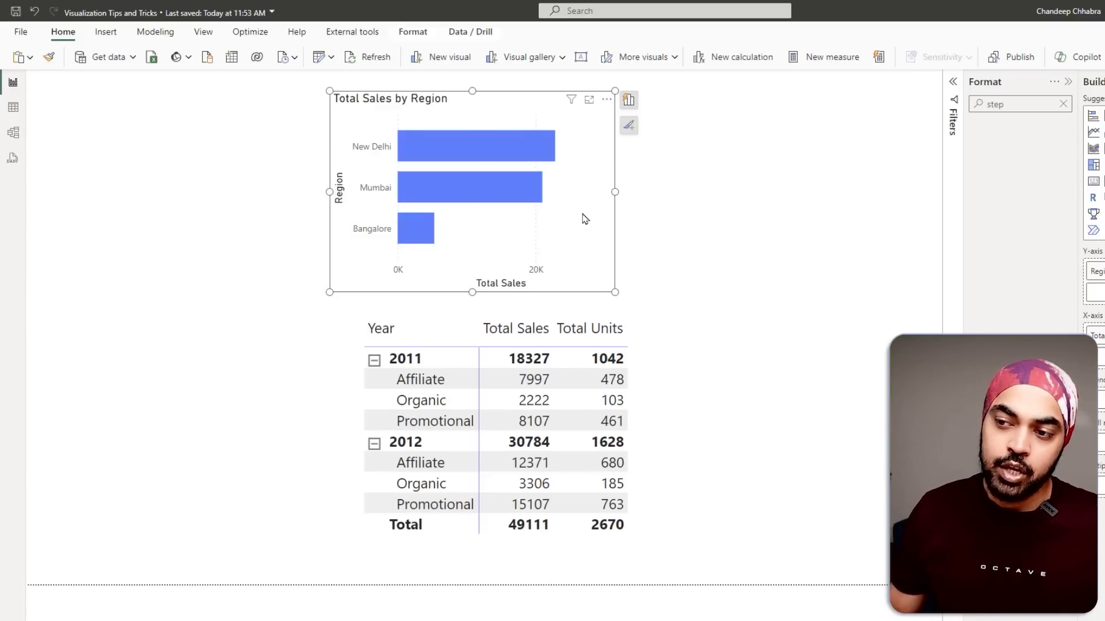
pyautogui.moveTo(581, 231); pyautogui.dragTo(613, 232)
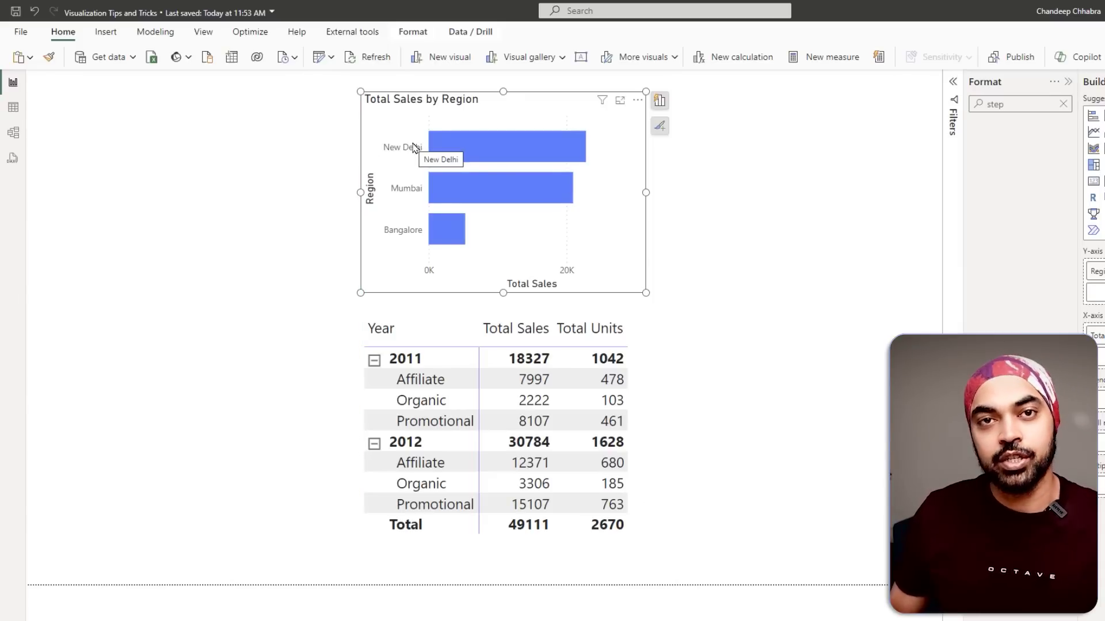
pyautogui.hotkey('ctrl', 'z')
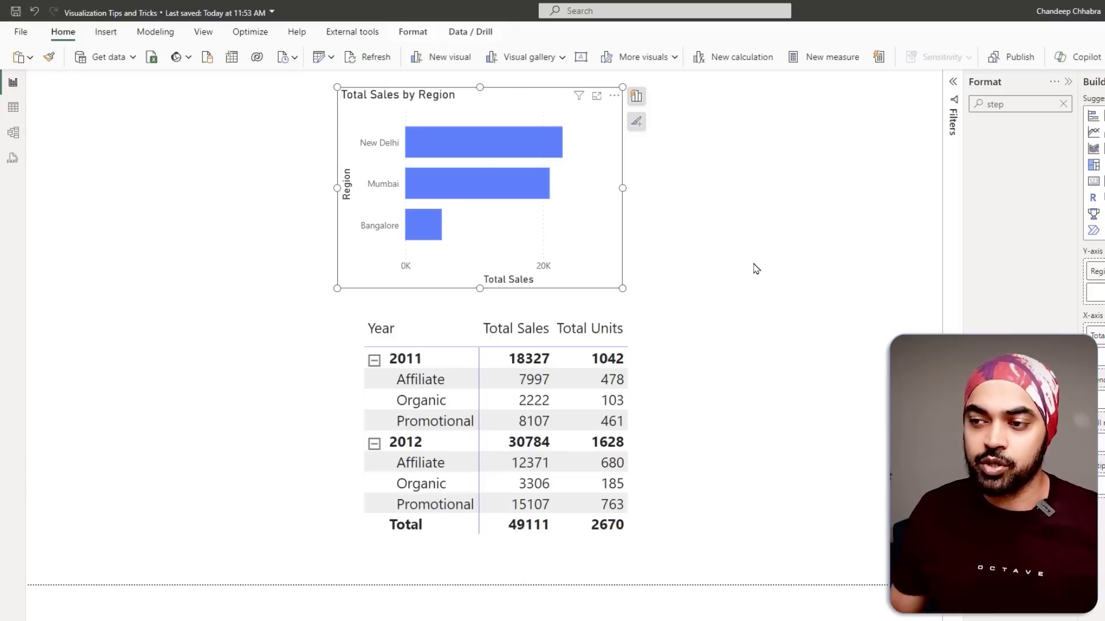
pyautogui.keyDown('ctrl'); pyautogui.click(639, 331); pyautogui.keyUp('ctrl')
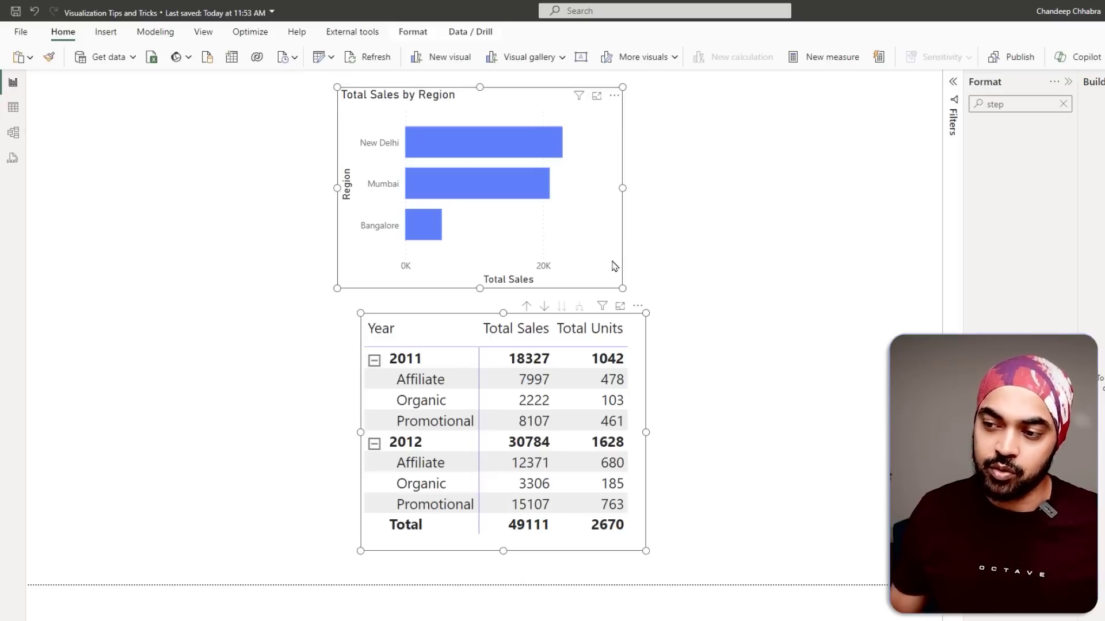
pyautogui.click(422, 36)
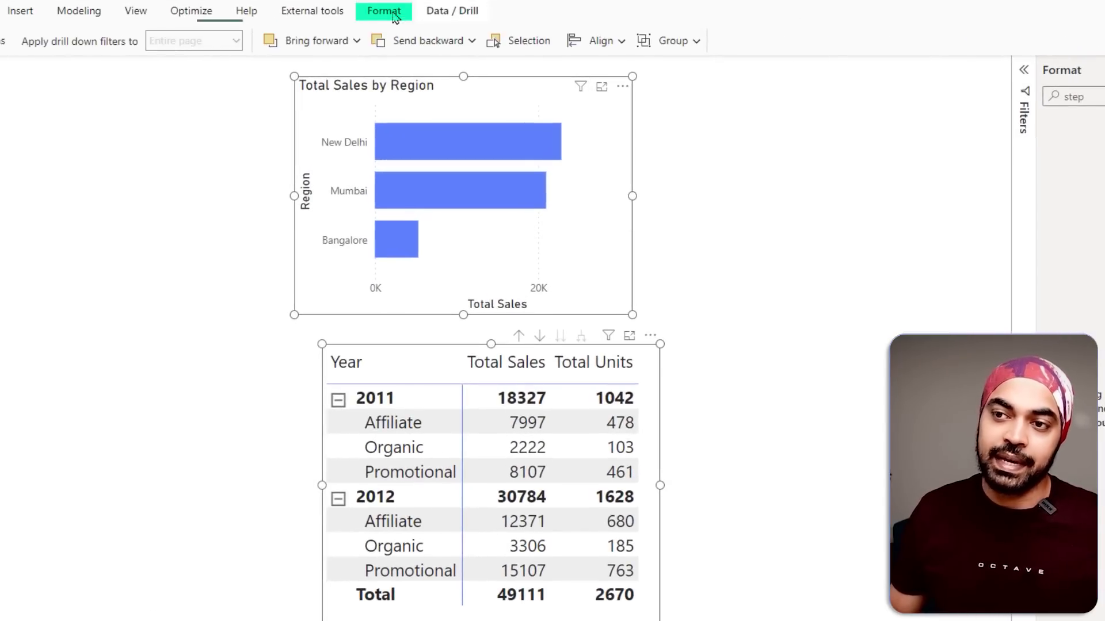
pyautogui.click(602, 42)
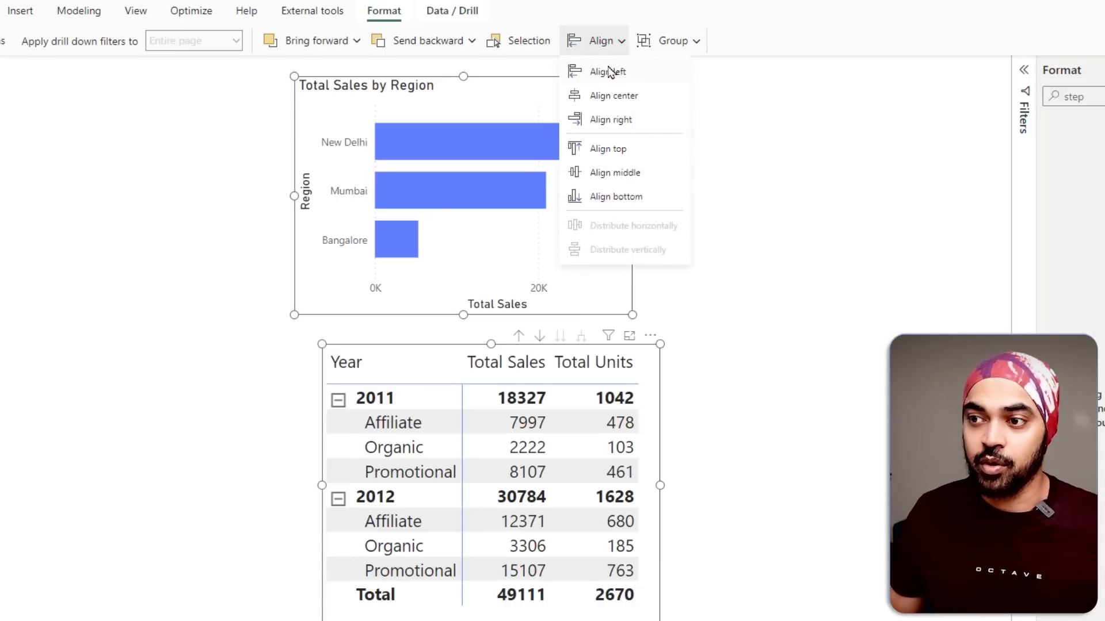
pyautogui.click(604, 122)
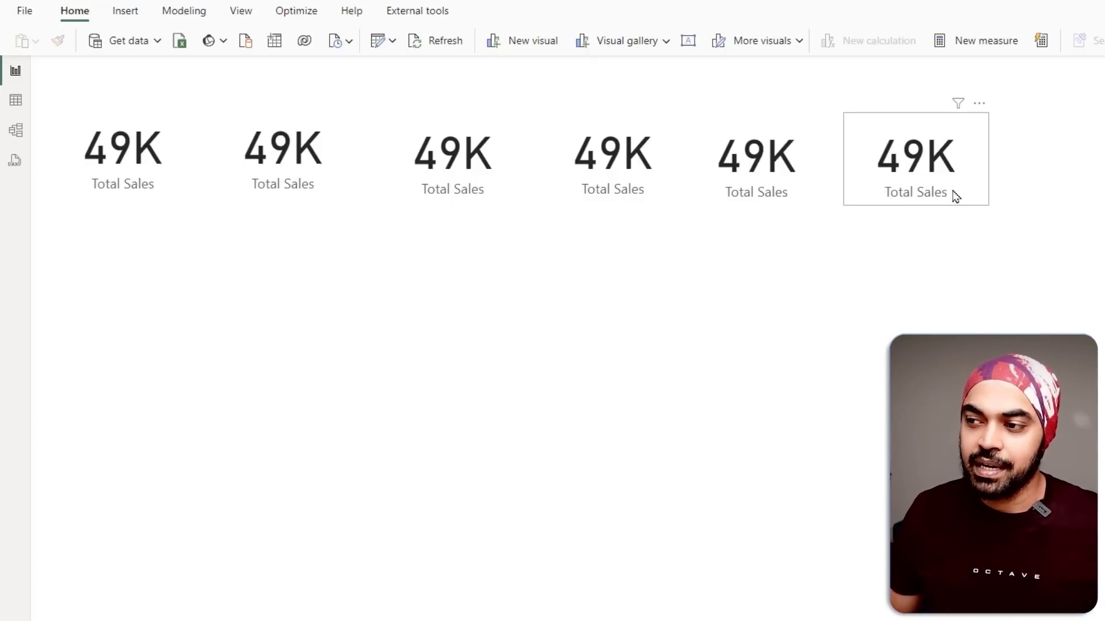
# Select all six Total Sales cards and align them along their top edges
pyautogui.moveTo(930, 168); pyautogui.dragTo(995, 171)
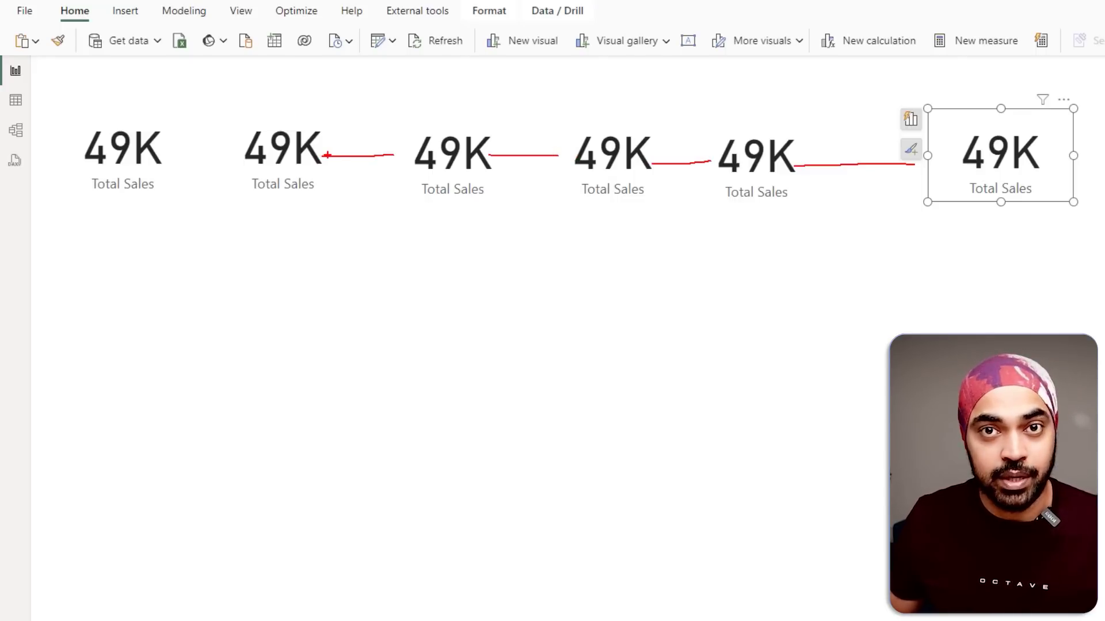
pyautogui.click(46, 84)
pyautogui.moveTo(49, 90); pyautogui.dragTo(1093, 265)
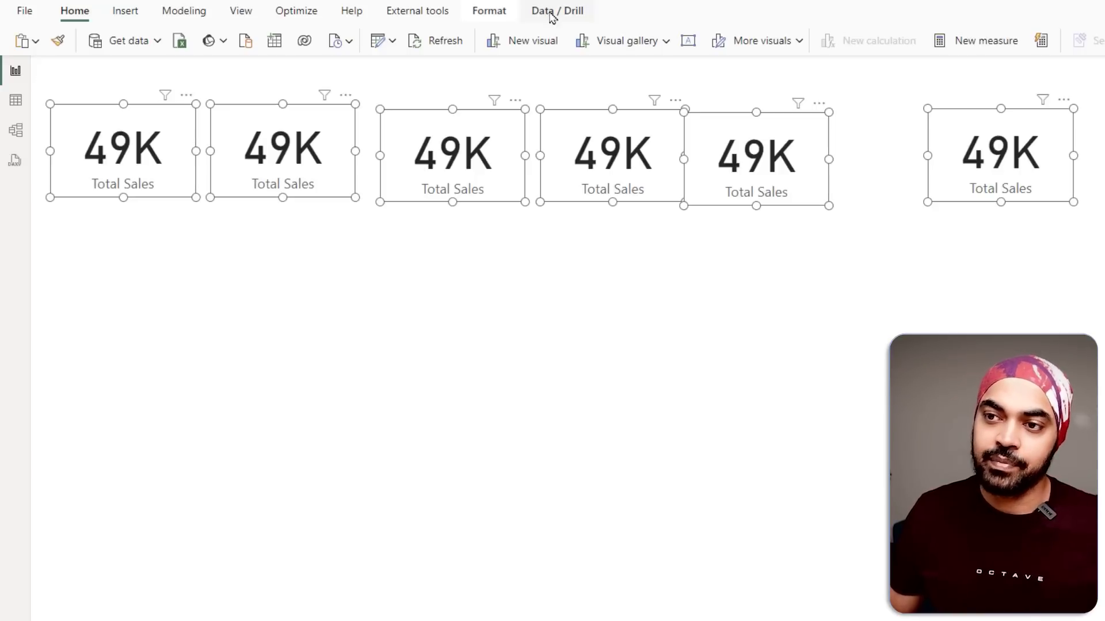
pyautogui.click(490, 11)
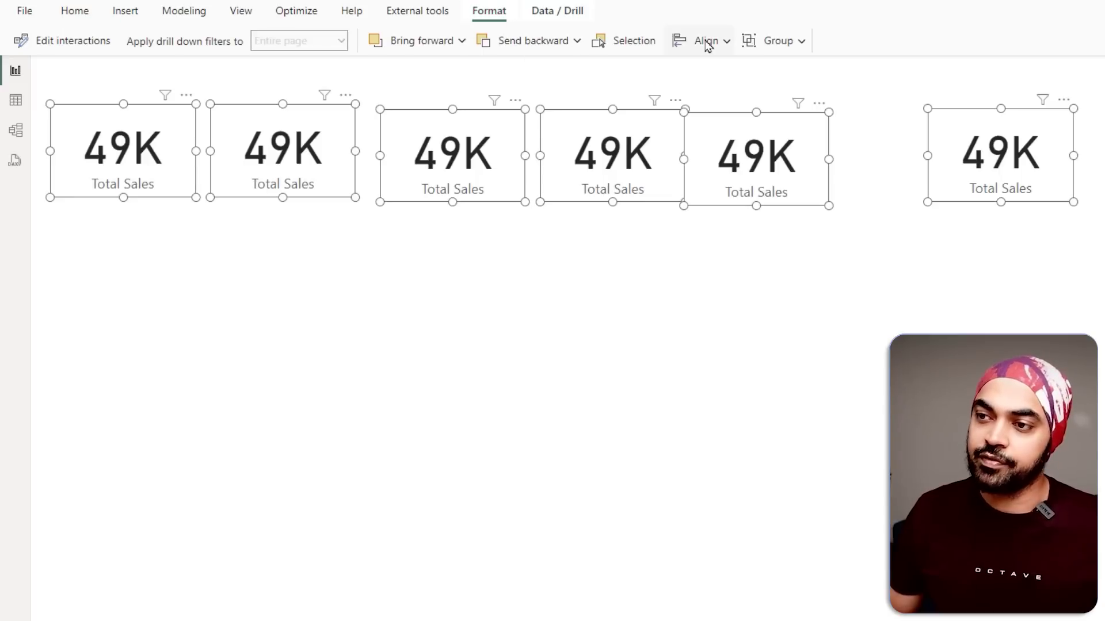
pyautogui.click(707, 41)
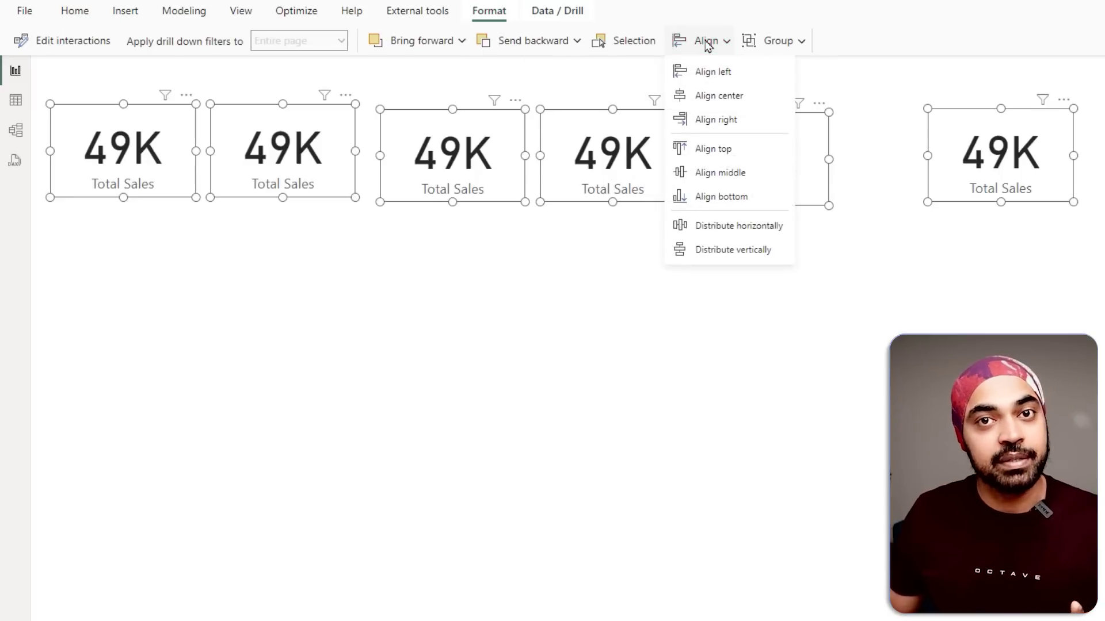
pyautogui.click(715, 147)
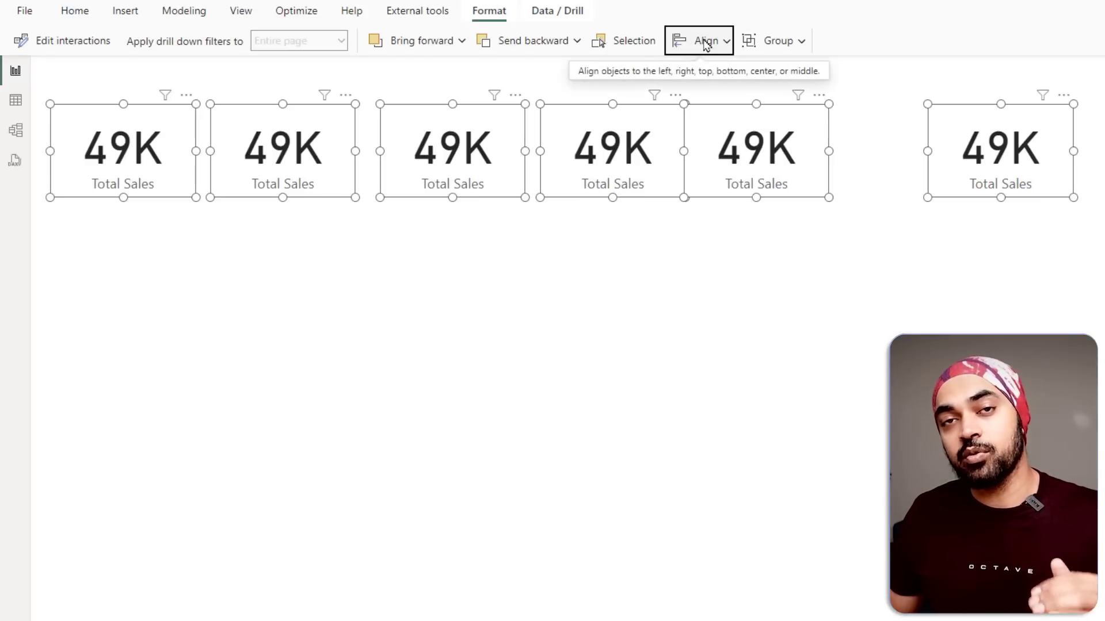
# Distribute the six cards horizontally so they are evenly spaced
pyautogui.click(706, 42)
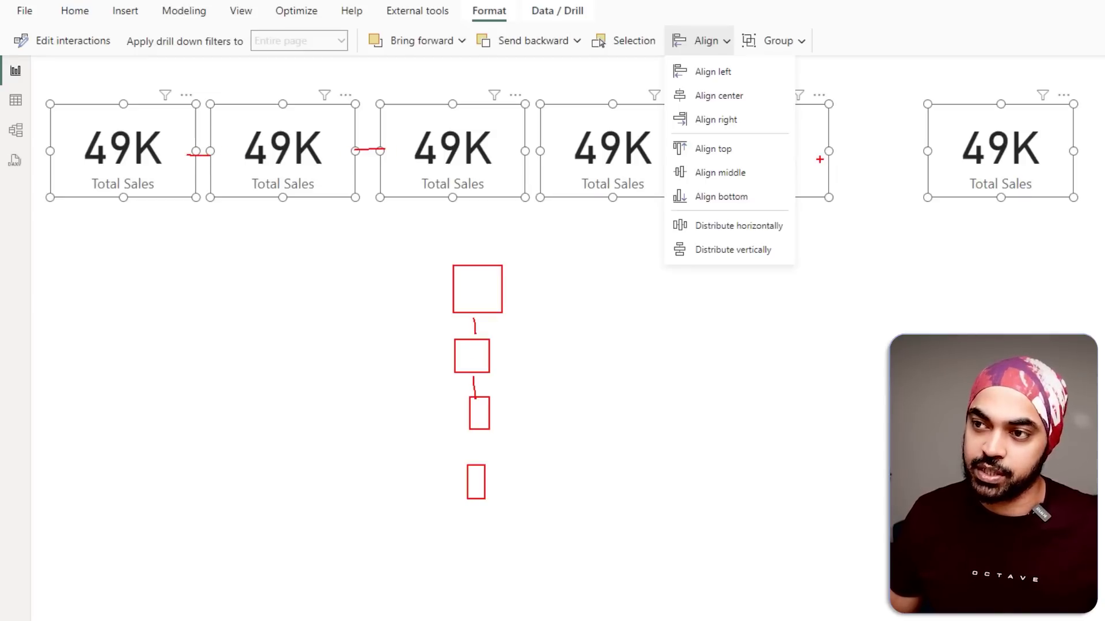
pyautogui.press('Escape')
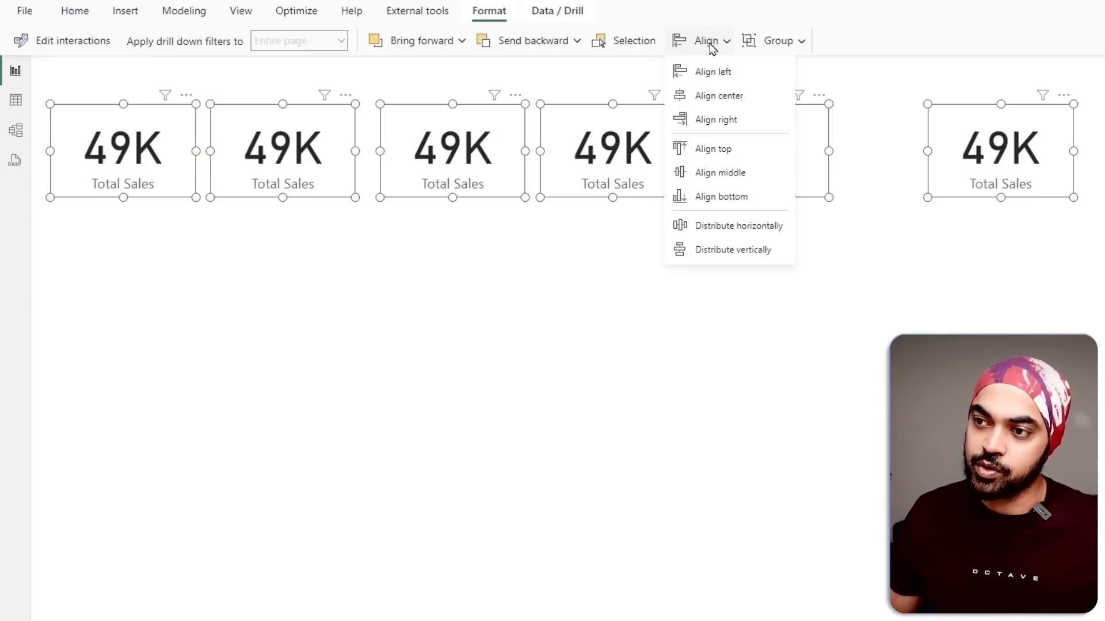
pyautogui.click(734, 228)
pyautogui.click(160, 200)
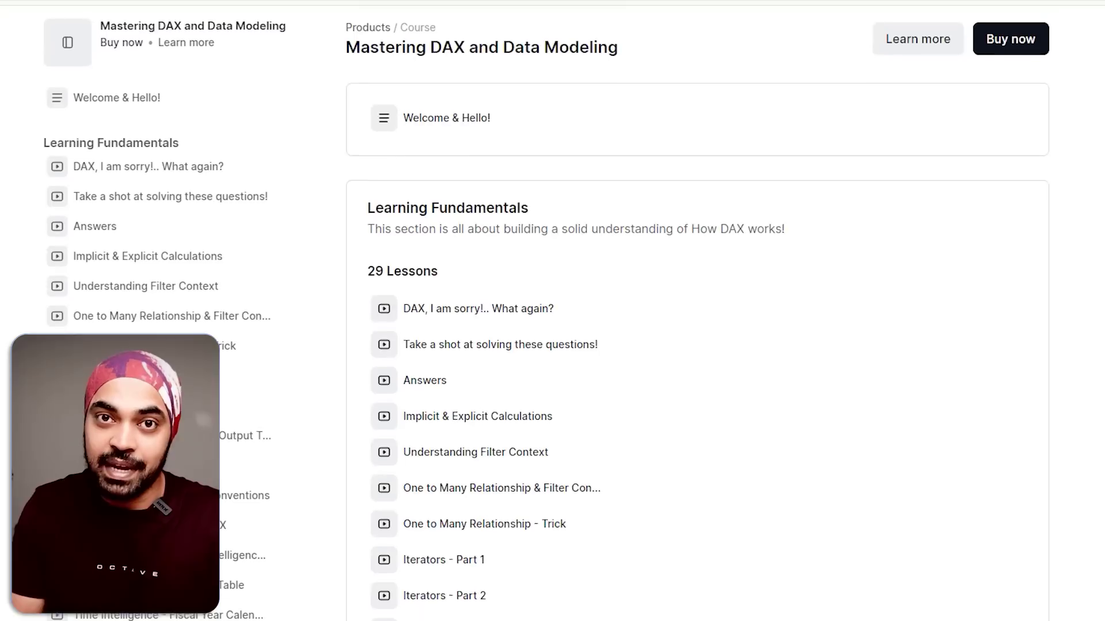
# Scroll down through the Learning Fundamentals lessons on the Mastering DAX and Data Modeling course page
pyautogui.scroll(-2, 698, 346)
pyautogui.scroll(-3, 698, 345)
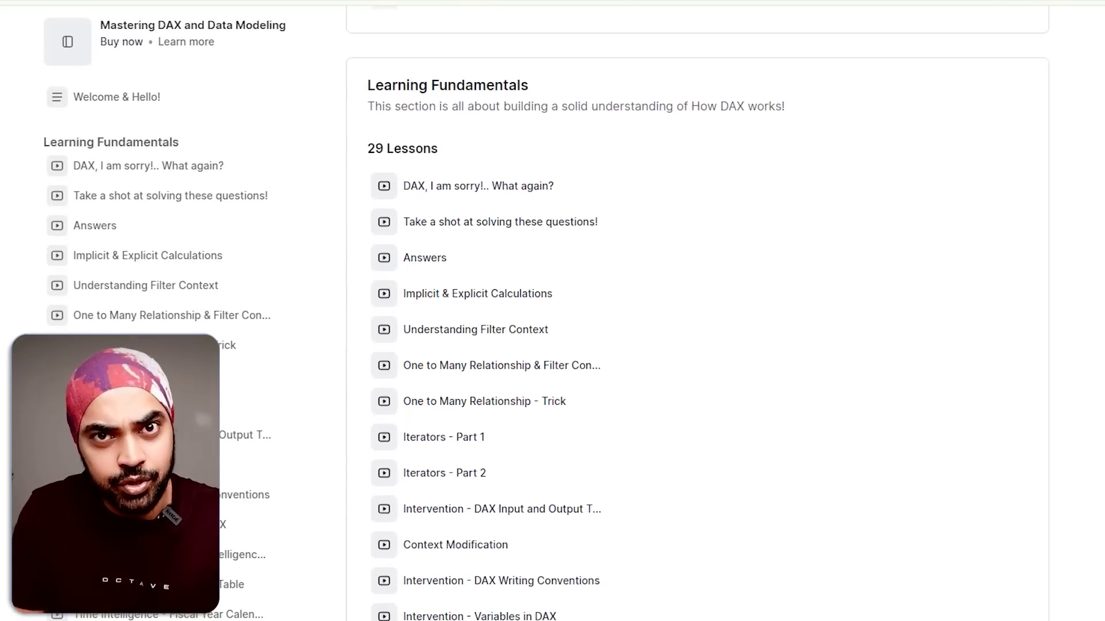
pyautogui.scroll(-3, 697, 346)
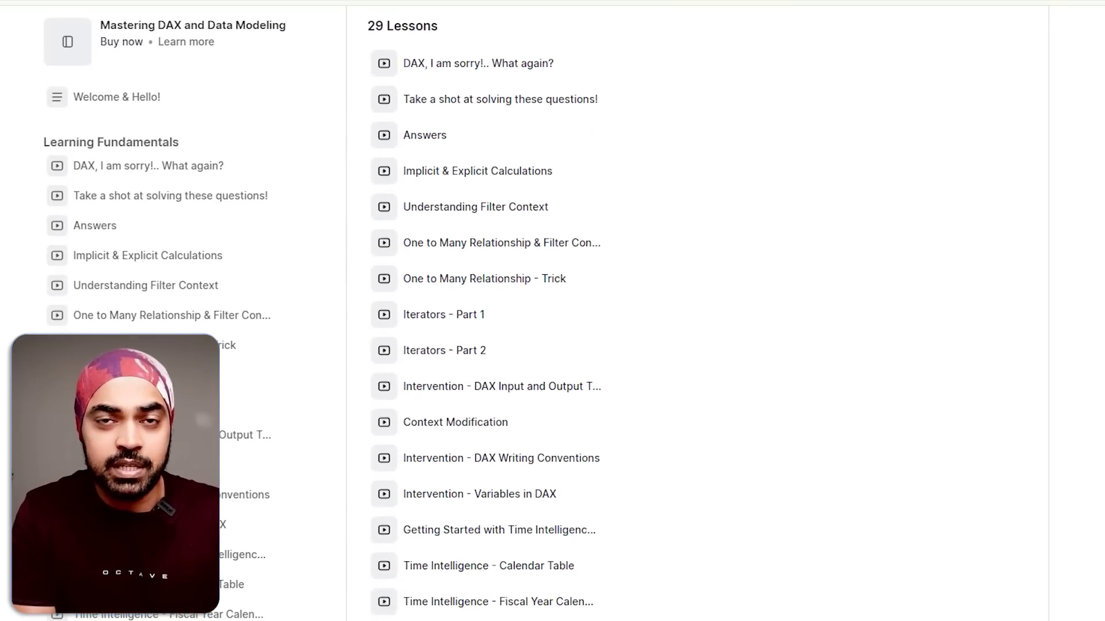
pyautogui.scroll(-3, 697, 287)
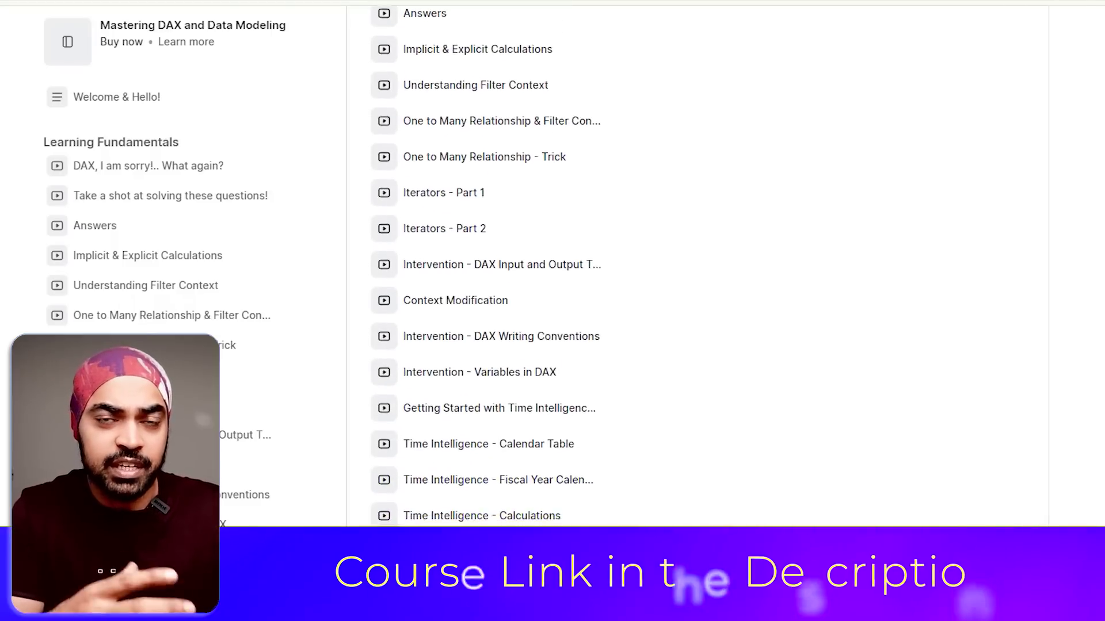
pyautogui.scroll(-3, 697, 288)
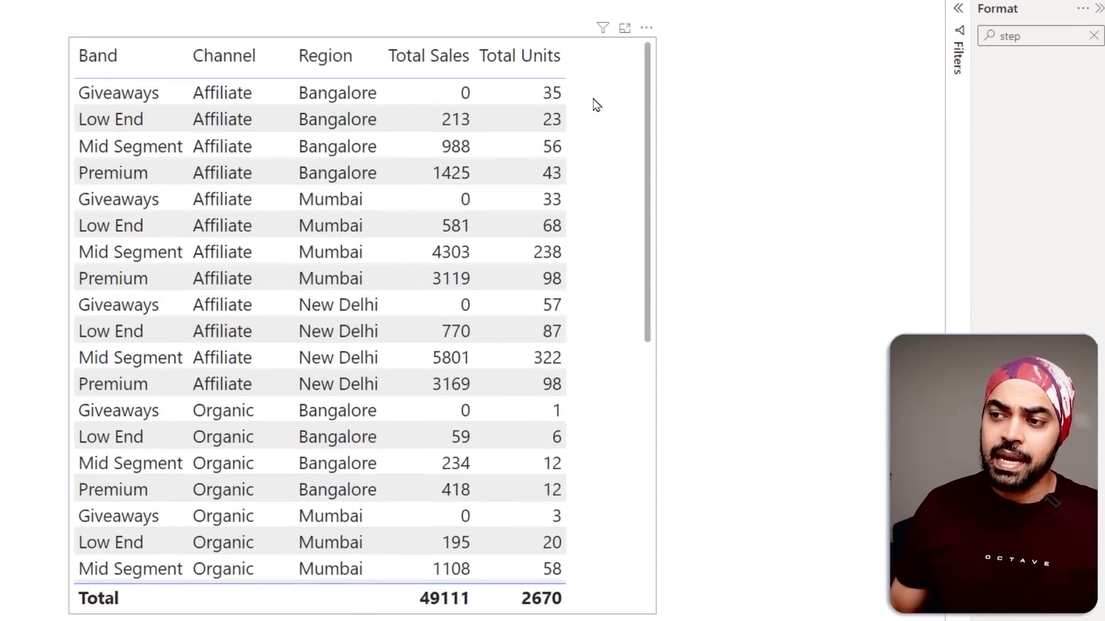
# Sort the table by Band descending, with Region descending as a secondary sort
pyautogui.click(594, 104)
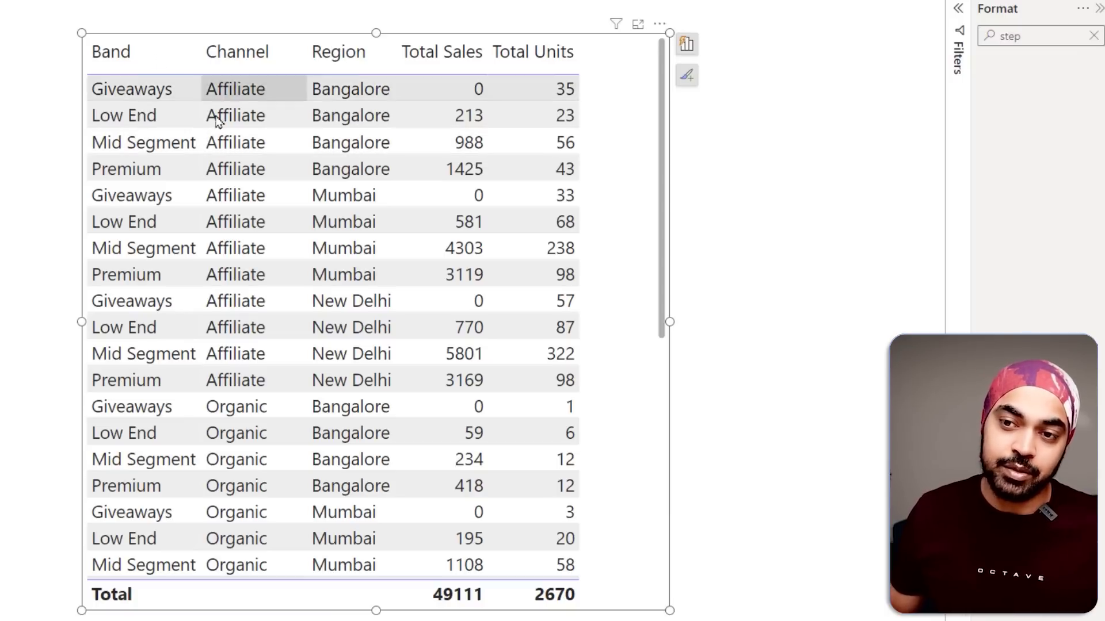
pyautogui.click(149, 65)
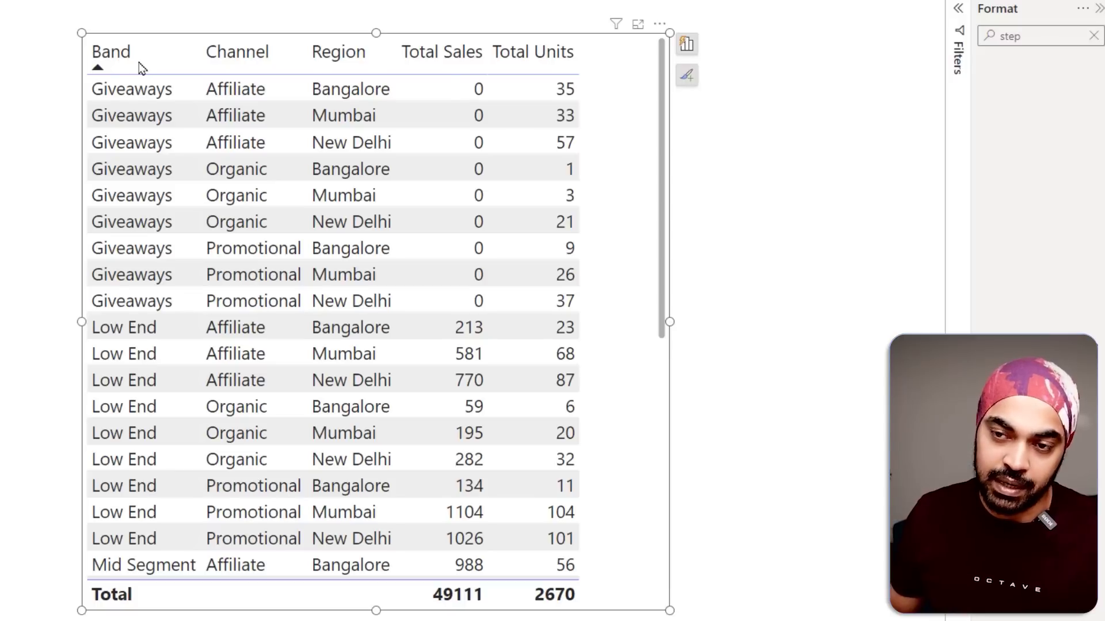
pyautogui.click(134, 63)
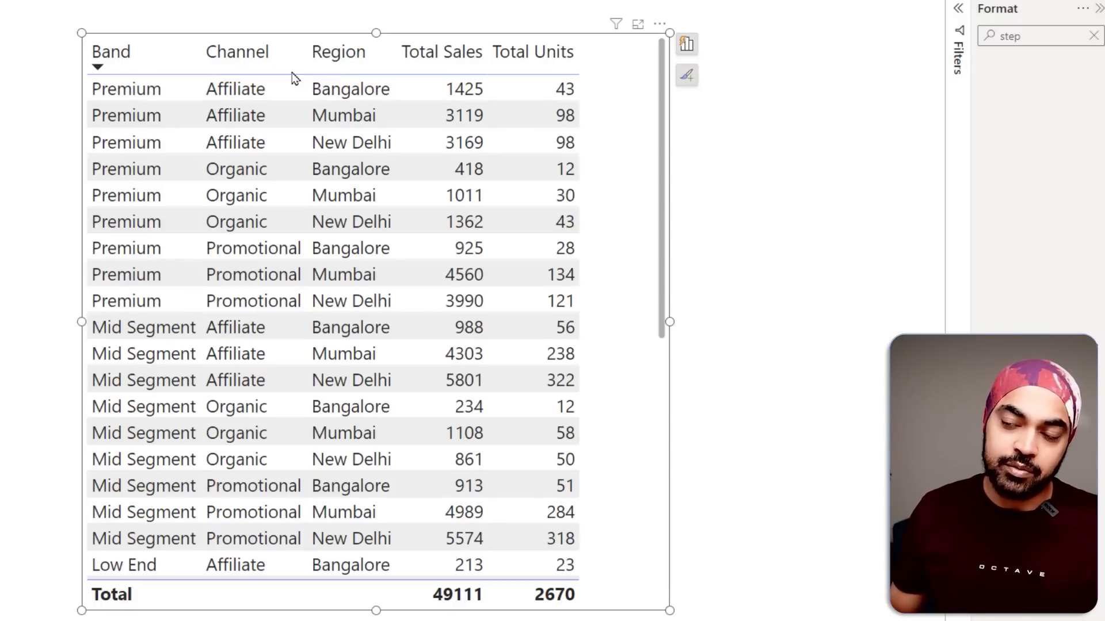
pyautogui.keyDown('shift'); pyautogui.click(356, 61); pyautogui.keyUp('shift')
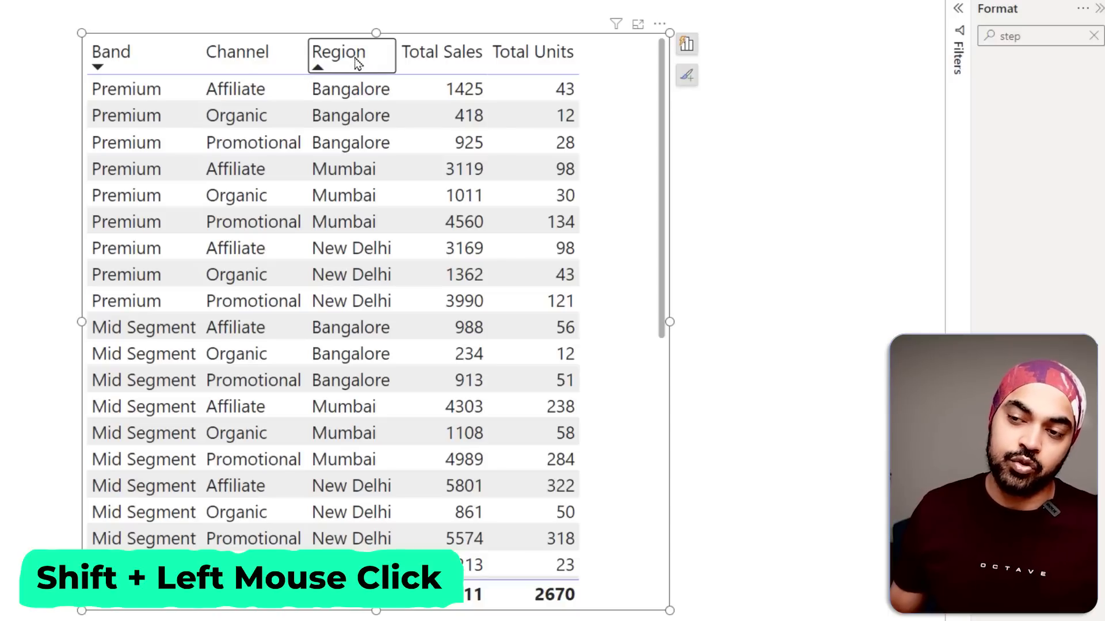
pyautogui.keyDown('shift'); pyautogui.click(356, 61); pyautogui.keyUp('shift')
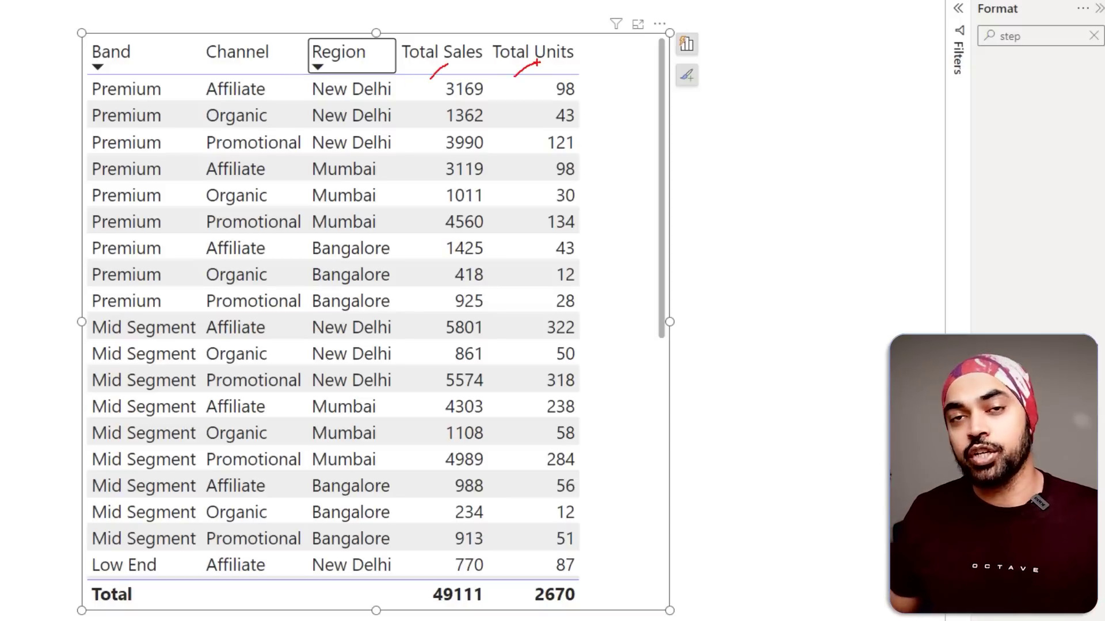
pyautogui.press('Escape')
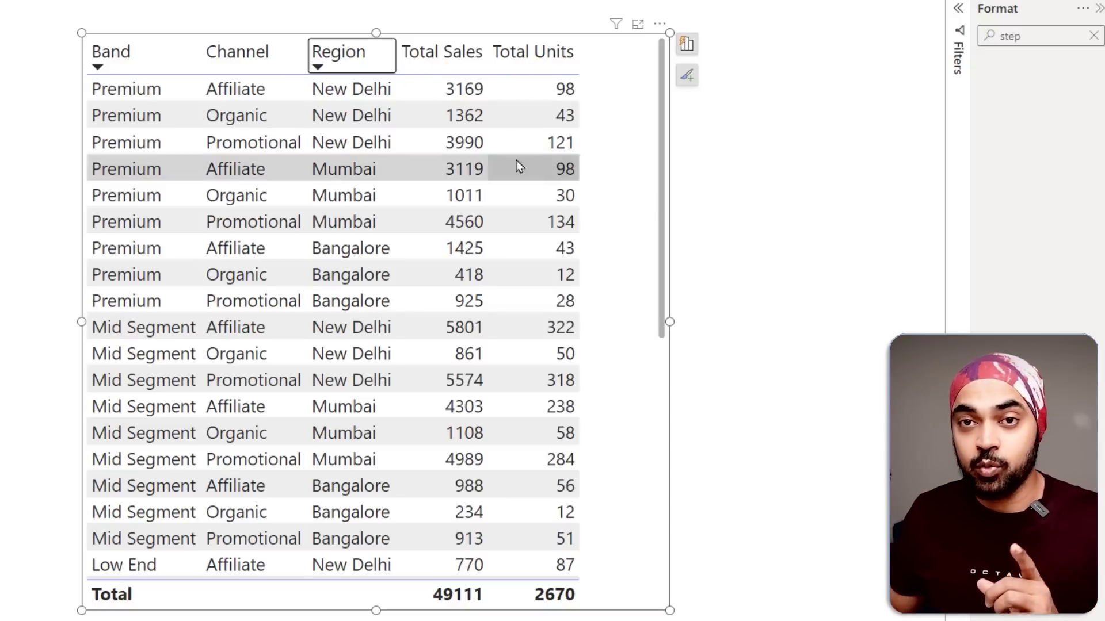
# Clear the Band sort and then the Region sort via the table's More options > Sort by
pyautogui.click(660, 23)
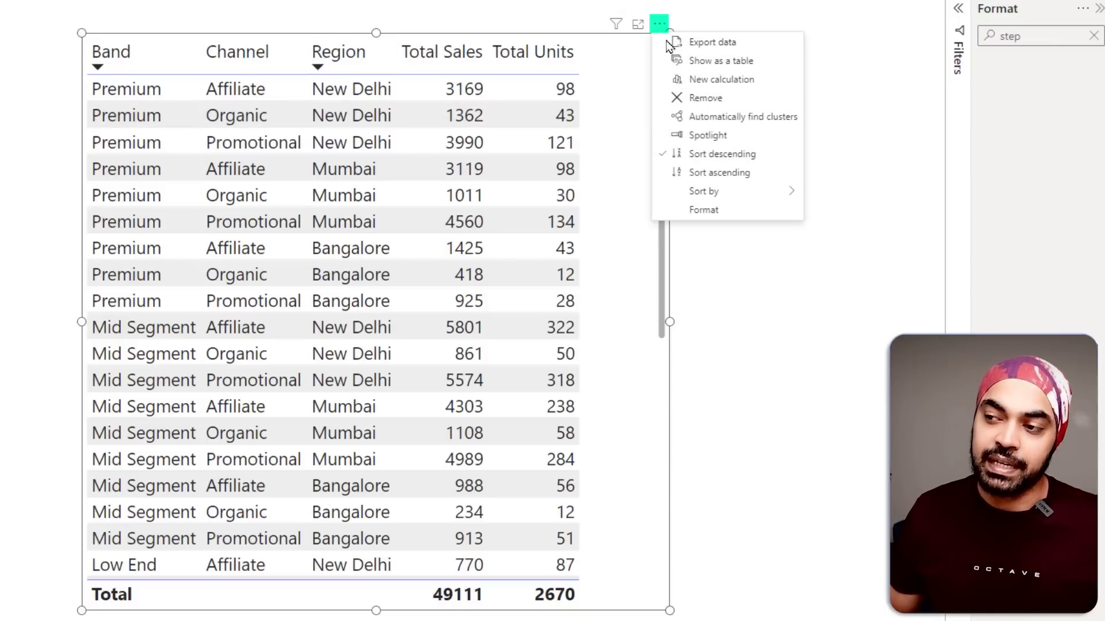
pyautogui.moveTo(685, 192)
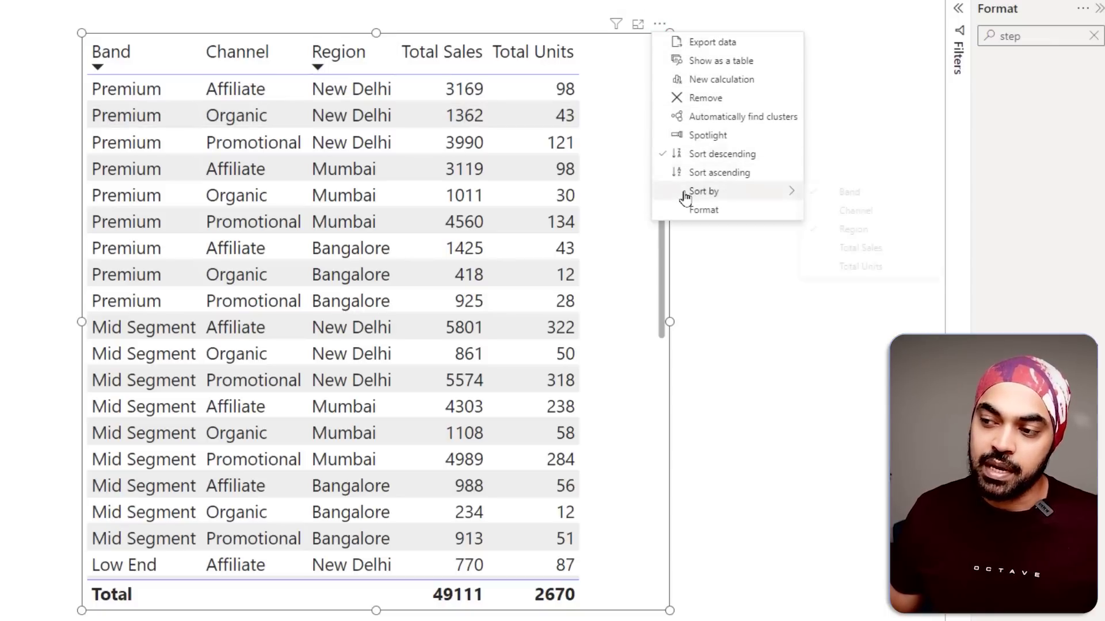
pyautogui.click(852, 193)
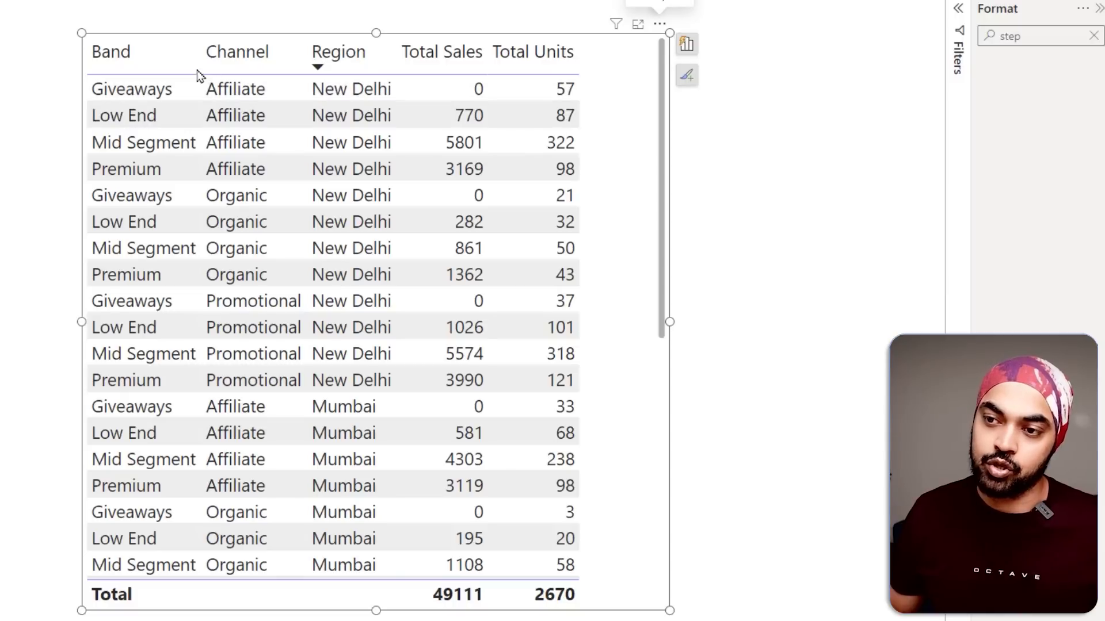
pyautogui.click(658, 27)
pyautogui.moveTo(667, 192)
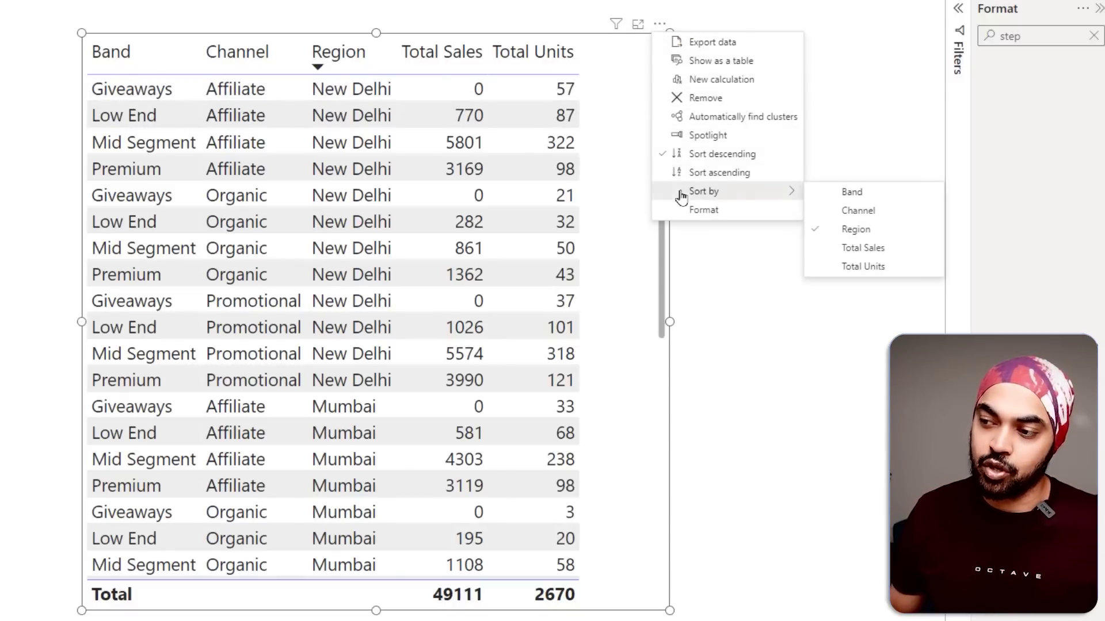
pyautogui.click(816, 232)
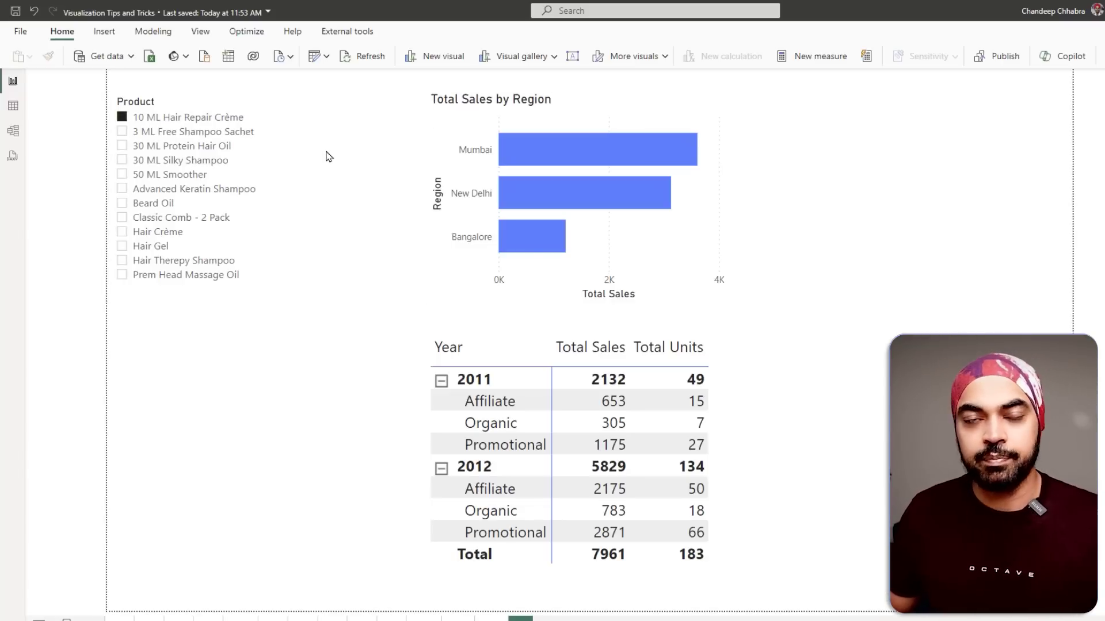
# Undo the accidental chart move and turn on Lock objects in the View ribbon
pyautogui.click(427, 124)
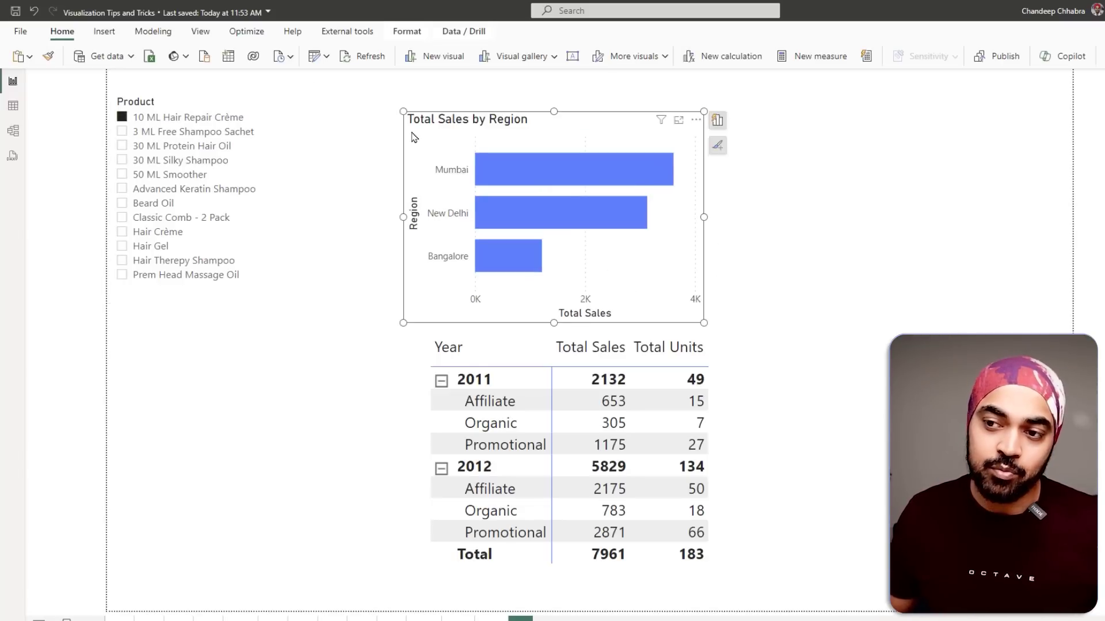
pyautogui.hotkey('ctrl', 'z')
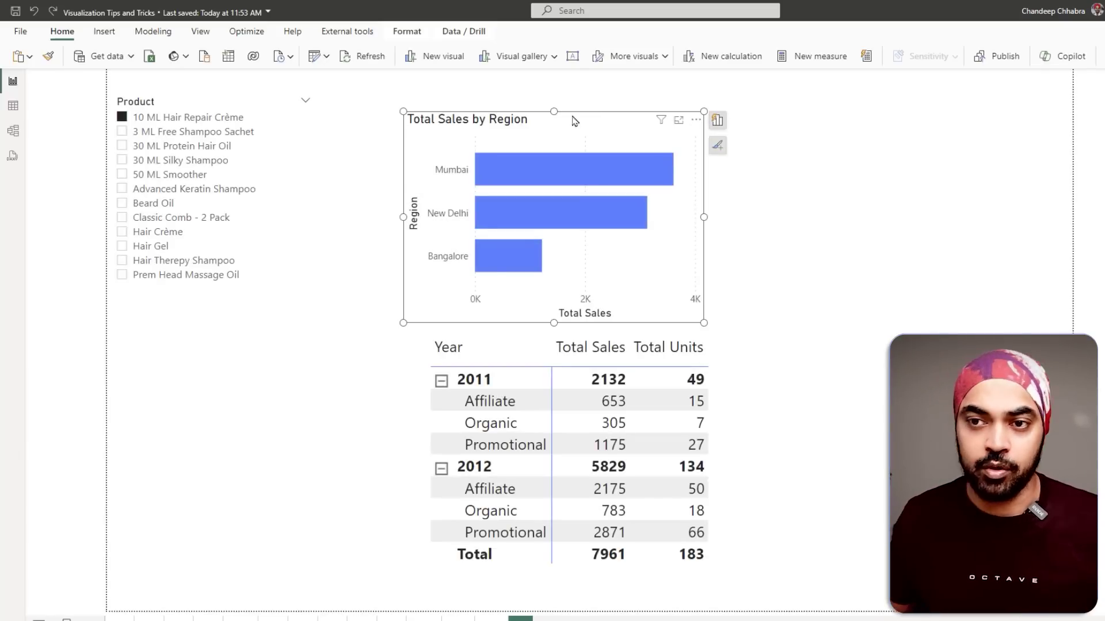
pyautogui.click(327, 232)
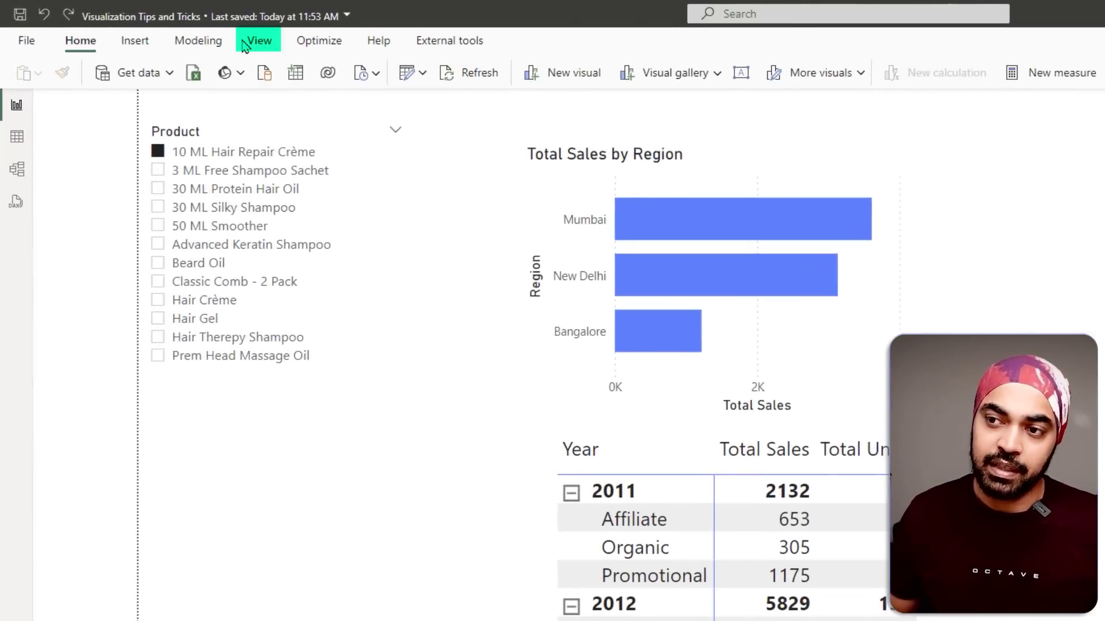
pyautogui.click(246, 43)
pyautogui.click(460, 74)
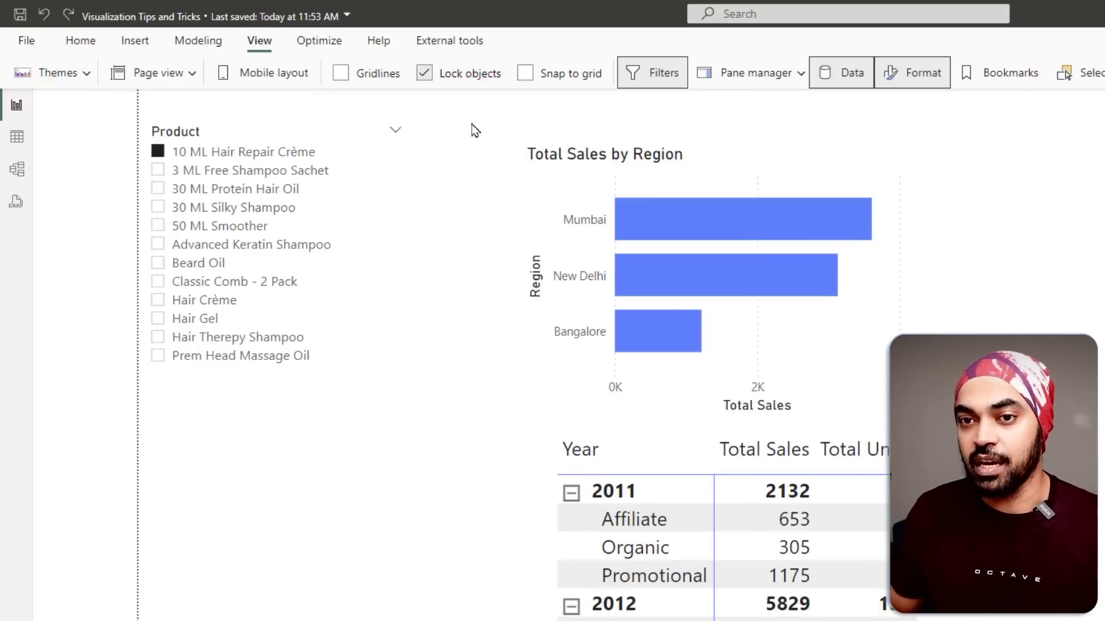
# Test cross-filtering on Mumbai, New Delhi and Advanced Keratin Shampoo with visuals locked
pyautogui.click(586, 178)
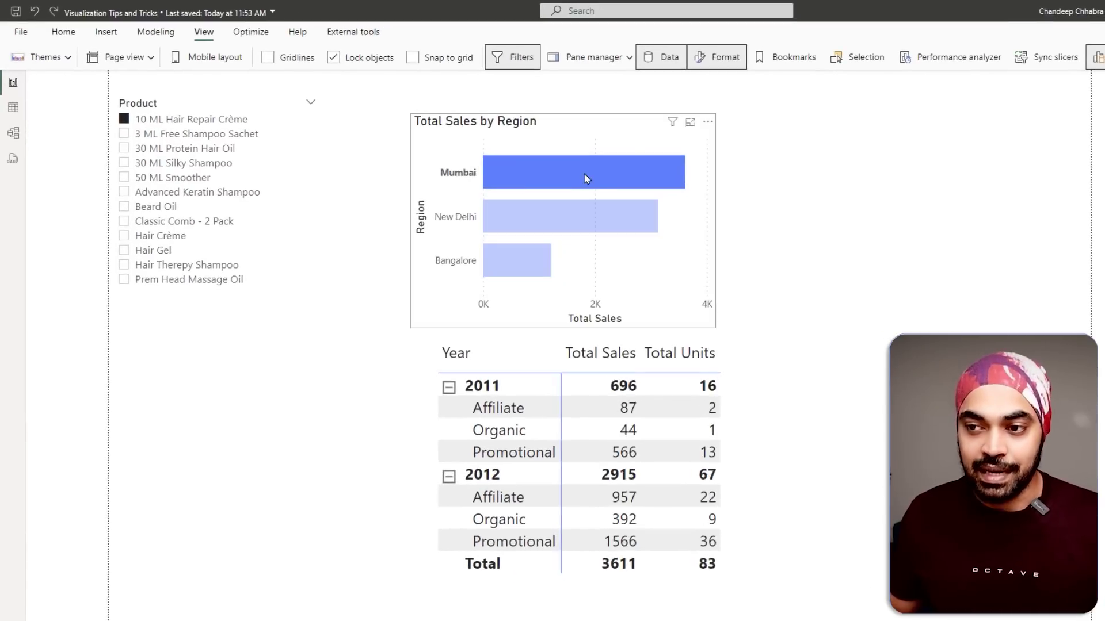
pyautogui.click(573, 217)
pyautogui.click(575, 186)
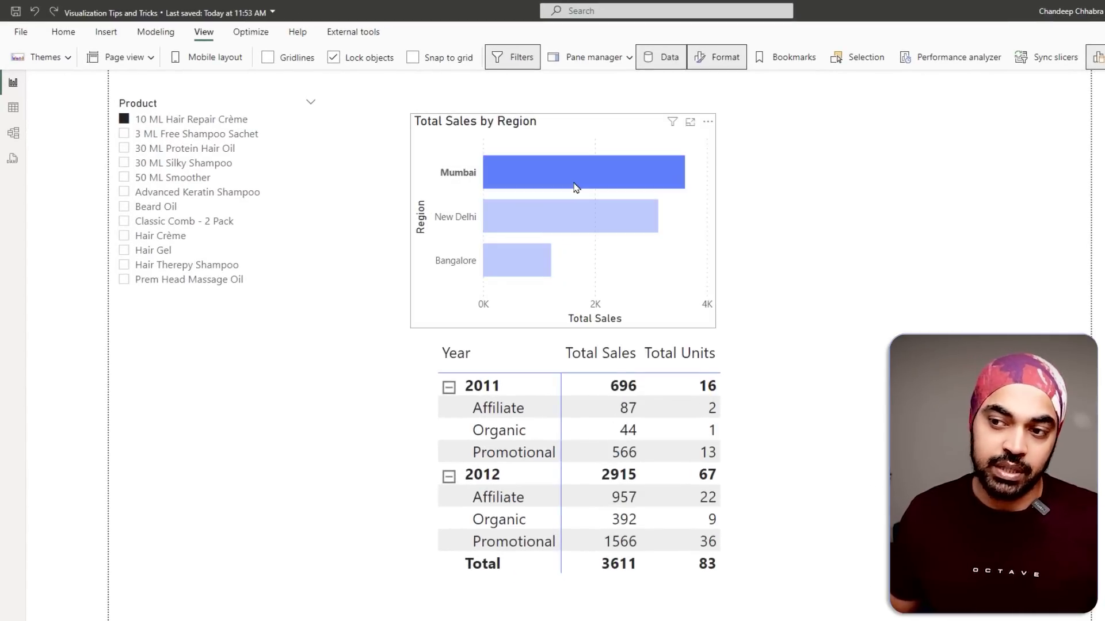
pyautogui.click(575, 186)
pyautogui.click(288, 194)
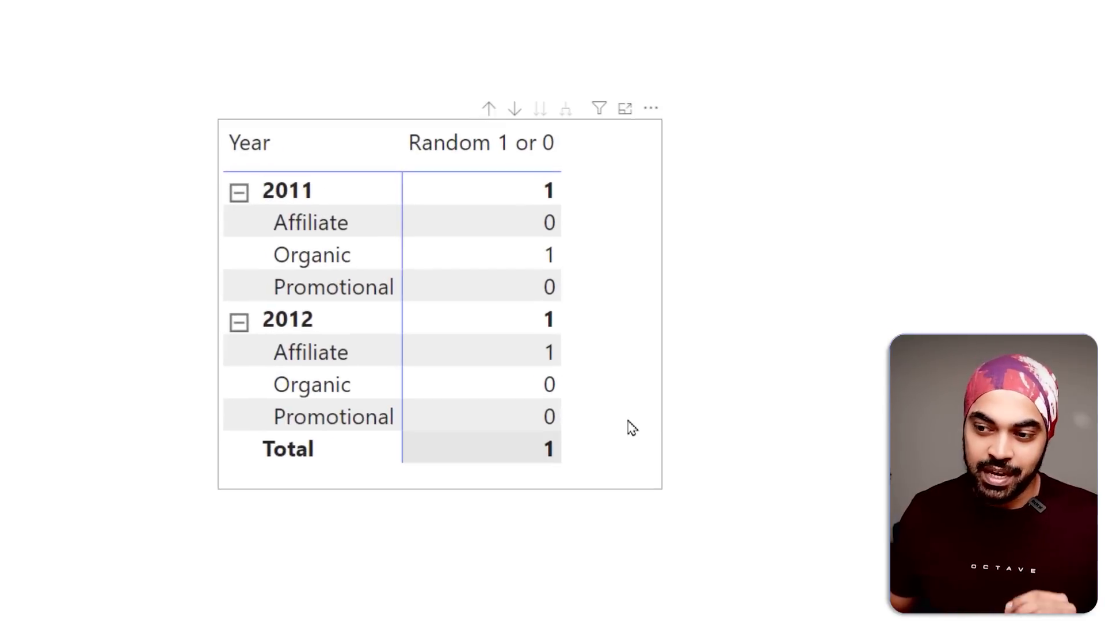
# Wrap the Random 1 or 0 measure's RANDBETWEEN(0,1) in a FORMAT function with a format string
pyautogui.click(618, 412)
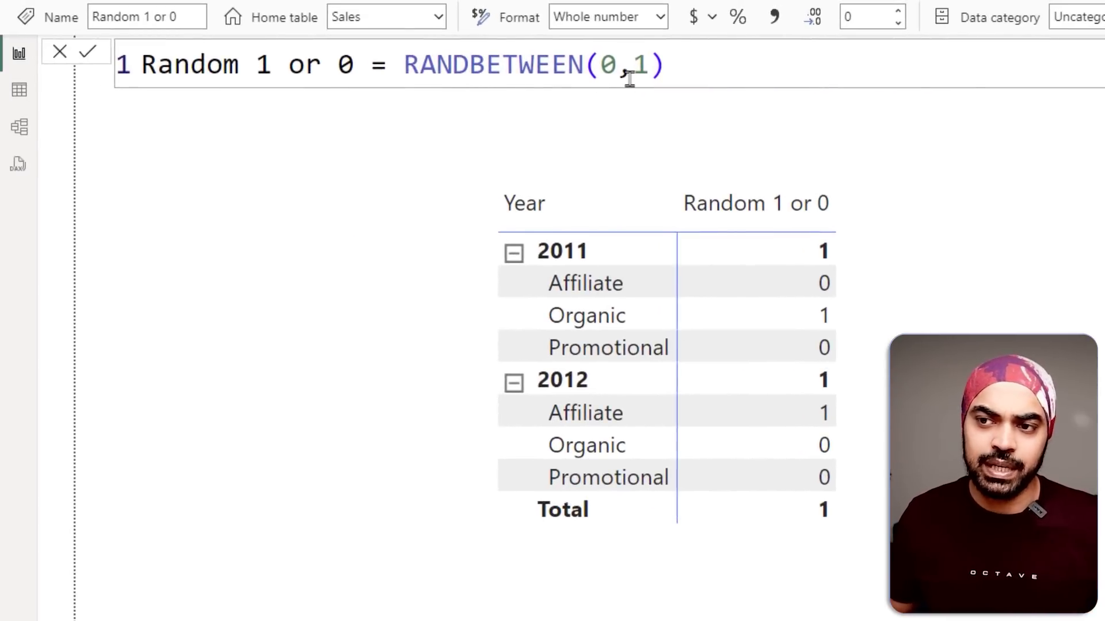
pyautogui.click(403, 65)
pyautogui.hotkey('shift', 'Return')
pyautogui.write('for')
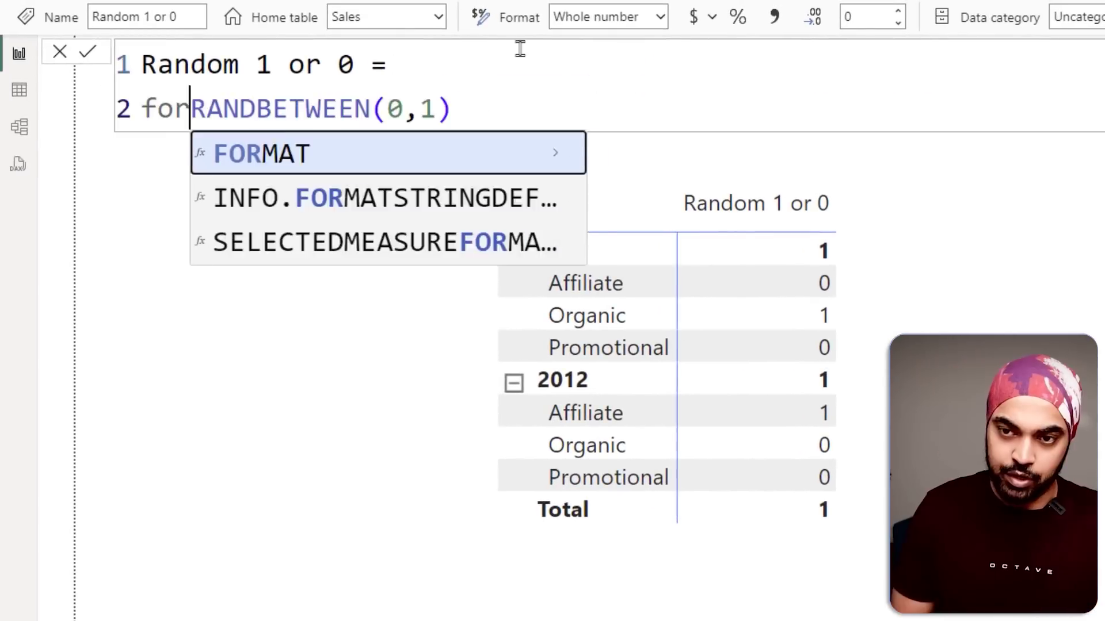
pyautogui.press('Tab')
pyautogui.hotkey('shift', 'Return')
pyautogui.press('Escape')
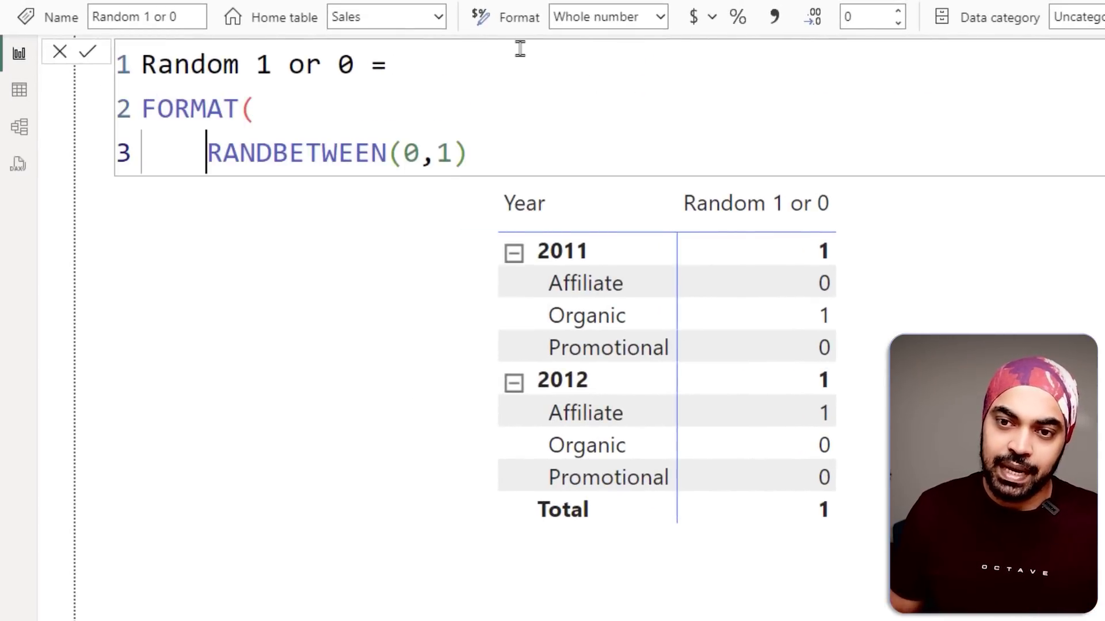
pyautogui.press('End')
pyautogui.press('Left')
pyautogui.press('End')
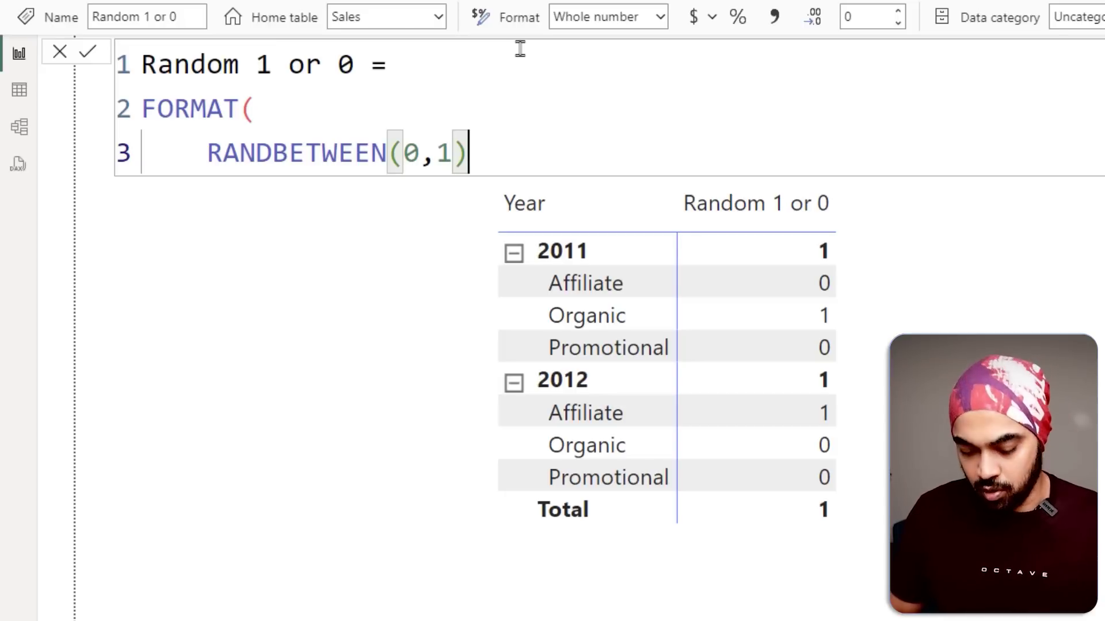
pyautogui.write(',')
pyautogui.hotkey('shift', 'Return')
pyautogui.write('"True/False')
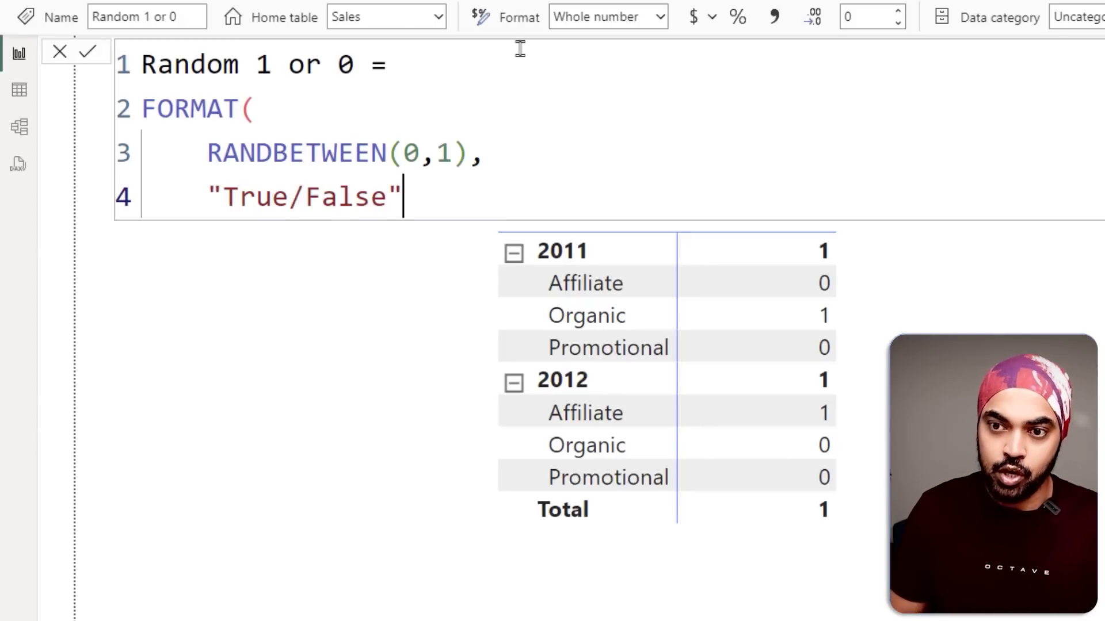
pyautogui.hotkey('shift', 'Return')
pyautogui.write(')')
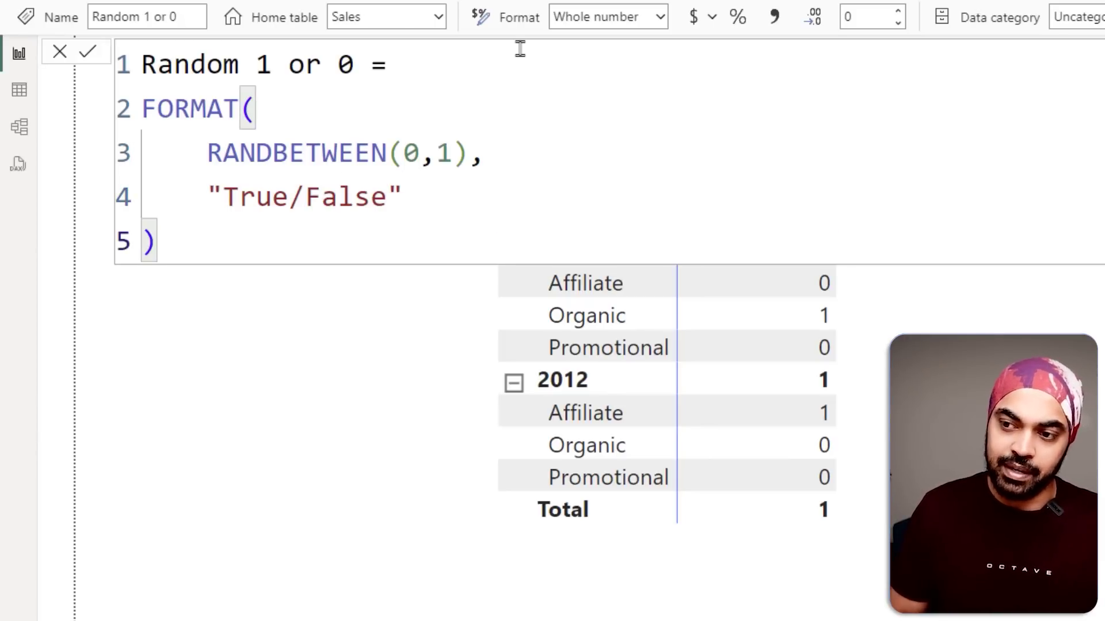
pyautogui.press('Return')
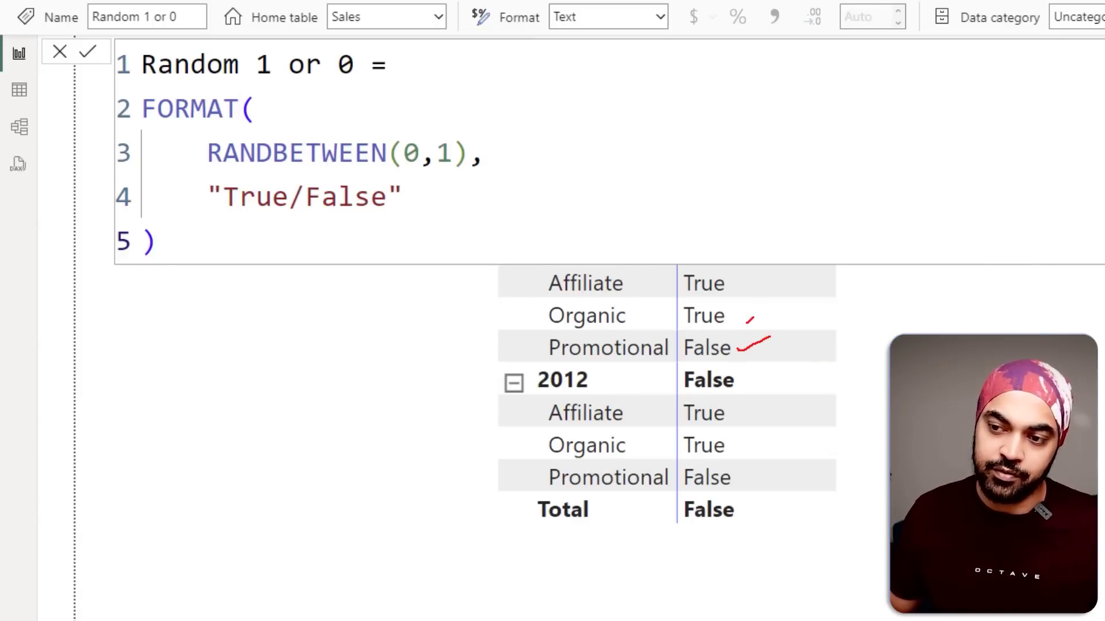
# Change the format string to "On/Off", commit, and recalculate for new random values
pyautogui.doubleClick(255, 198)
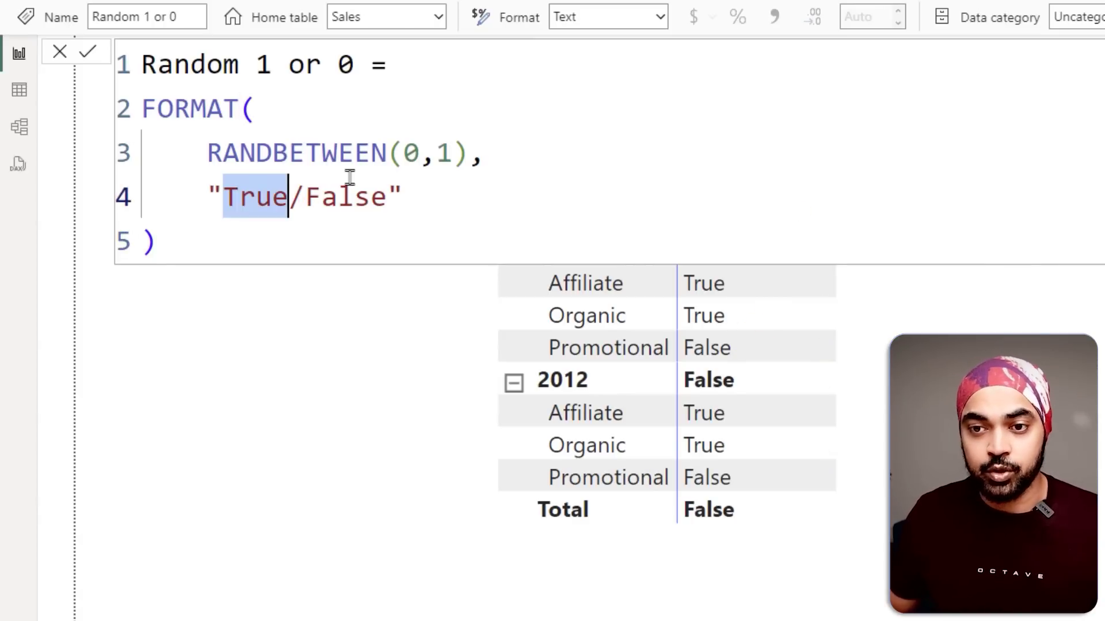
pyautogui.write('On')
pyautogui.doubleClick(349, 178)
pyautogui.write('Off')
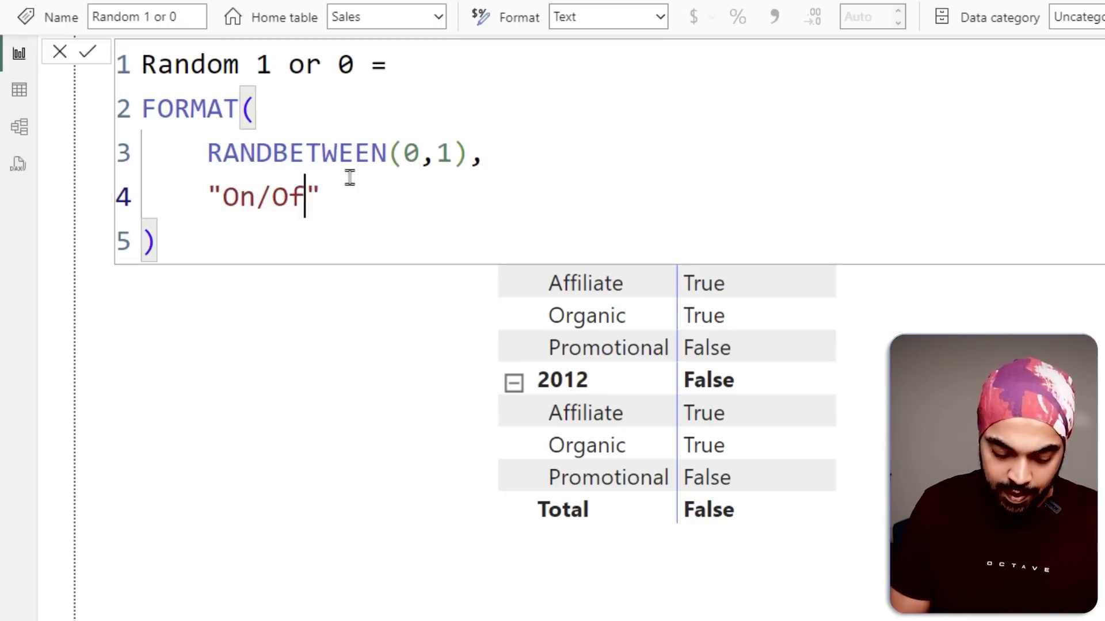
pyautogui.press('Return')
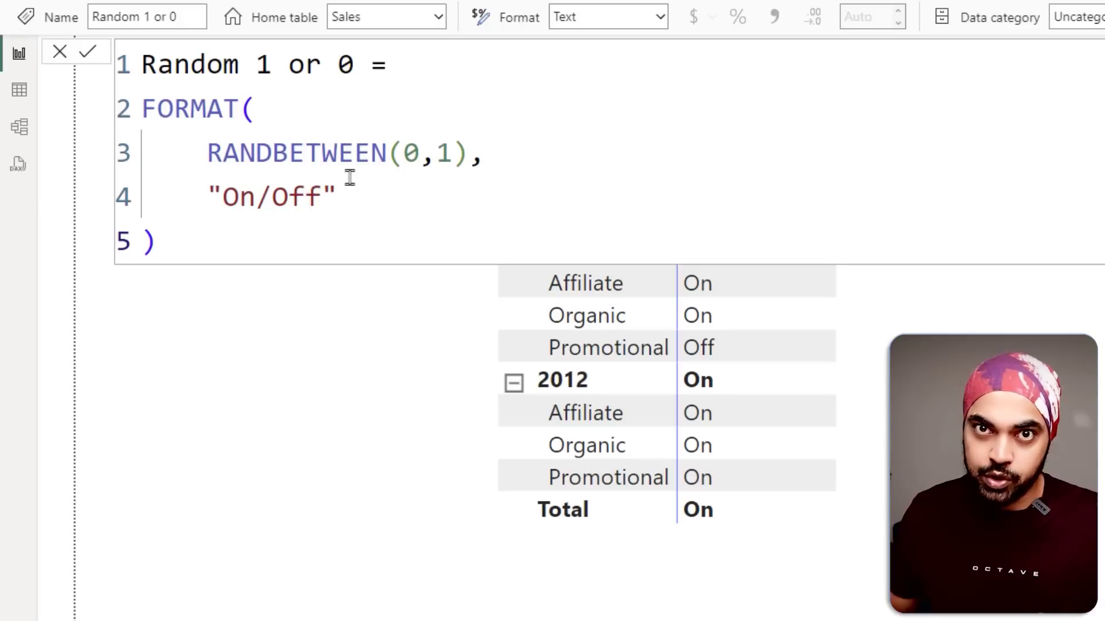
pyautogui.press('Return')
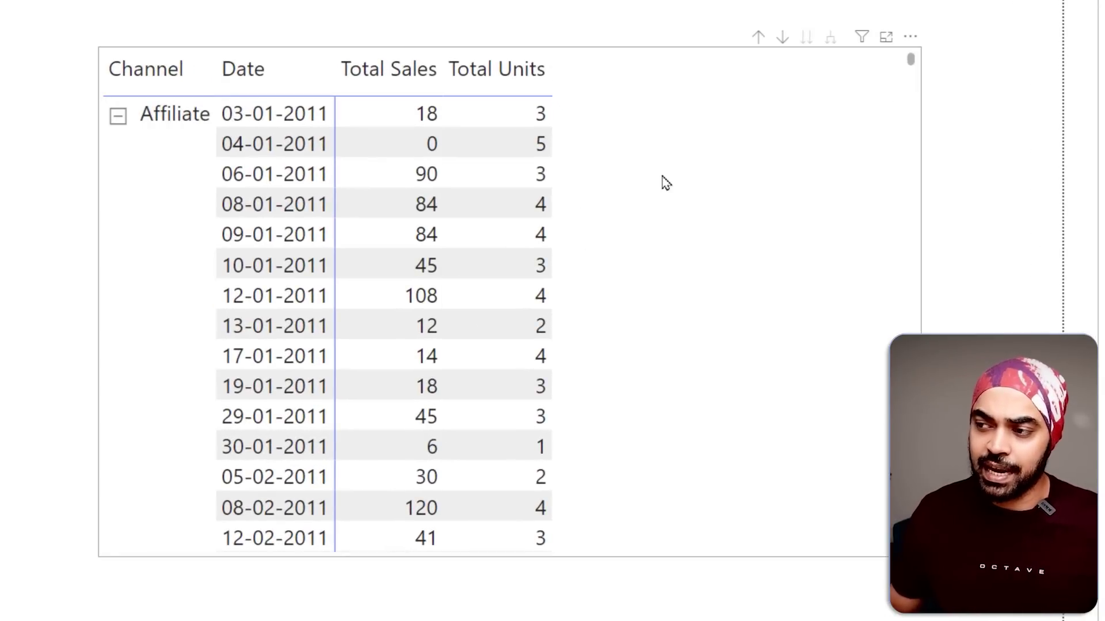
# Select the Affiliate rows in the Channel and Date table and copy them with headers via Copy selection
pyautogui.scroll(-15, 665, 183)
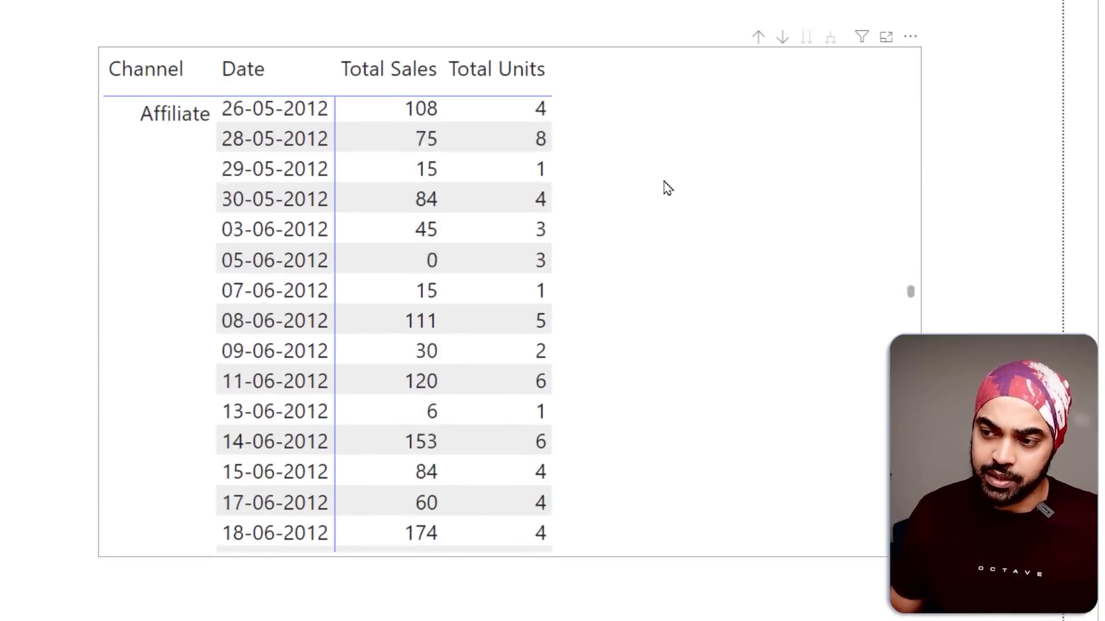
pyautogui.scroll(15, 666, 187)
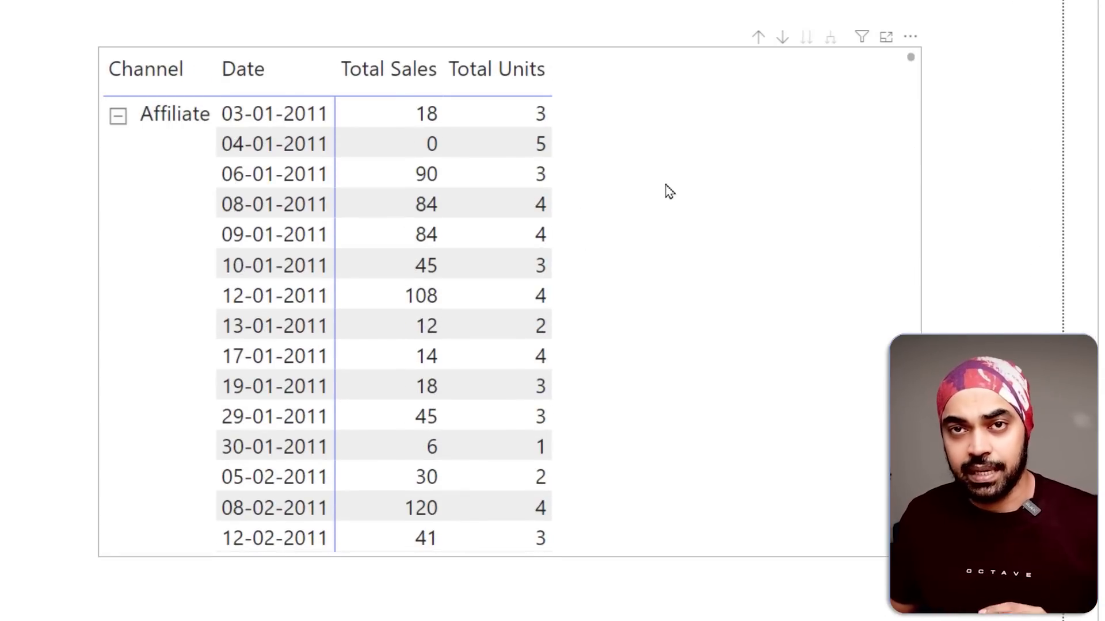
pyautogui.click(767, 218)
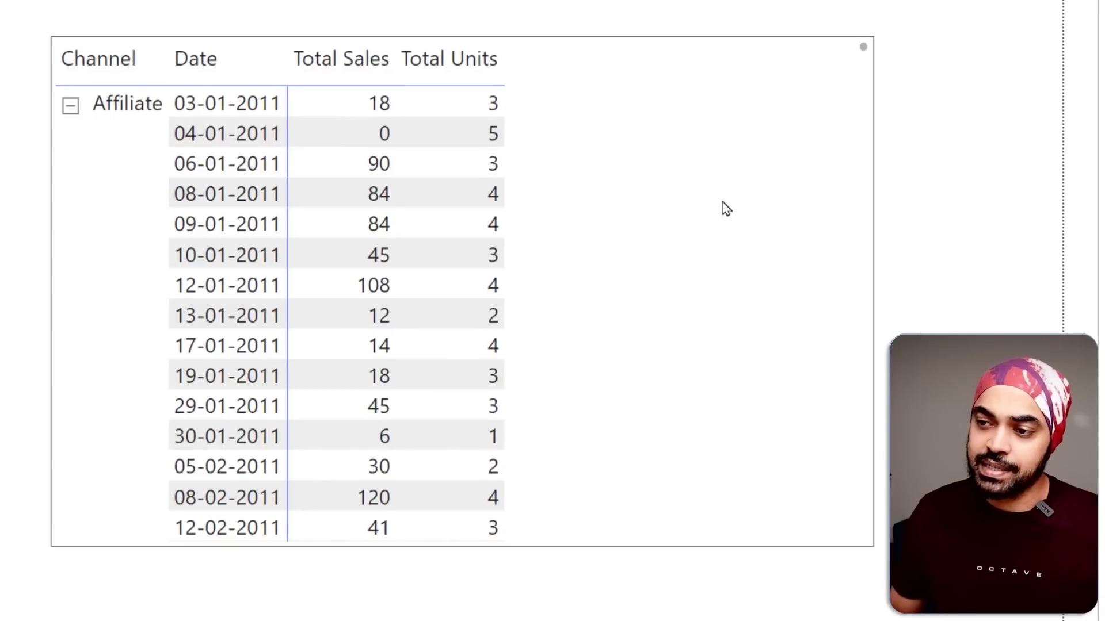
pyautogui.click(853, 43)
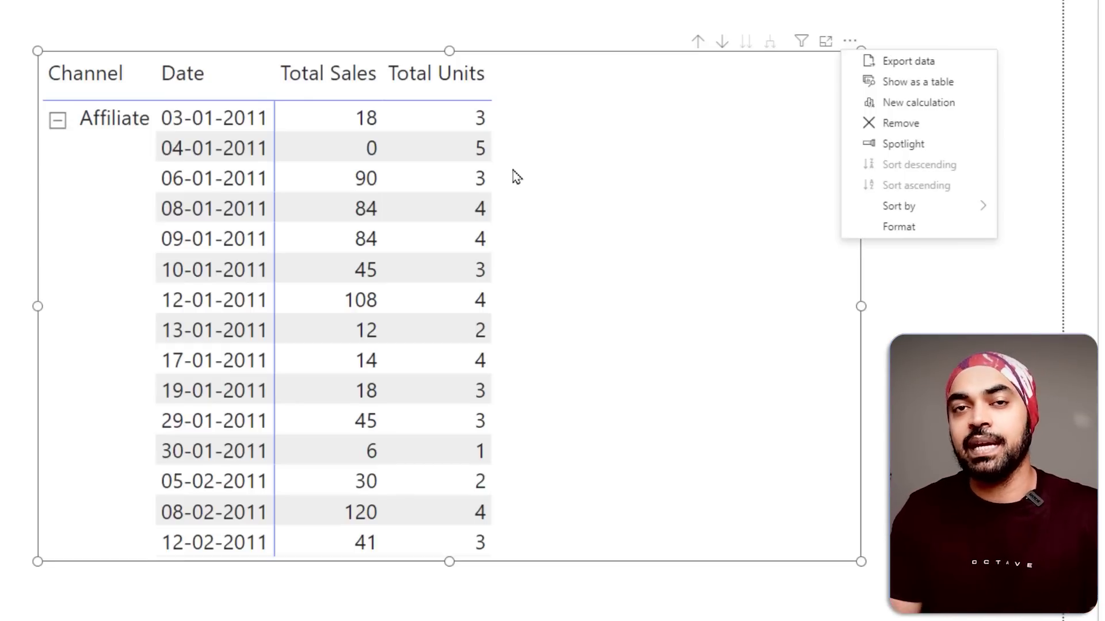
pyautogui.press('Escape')
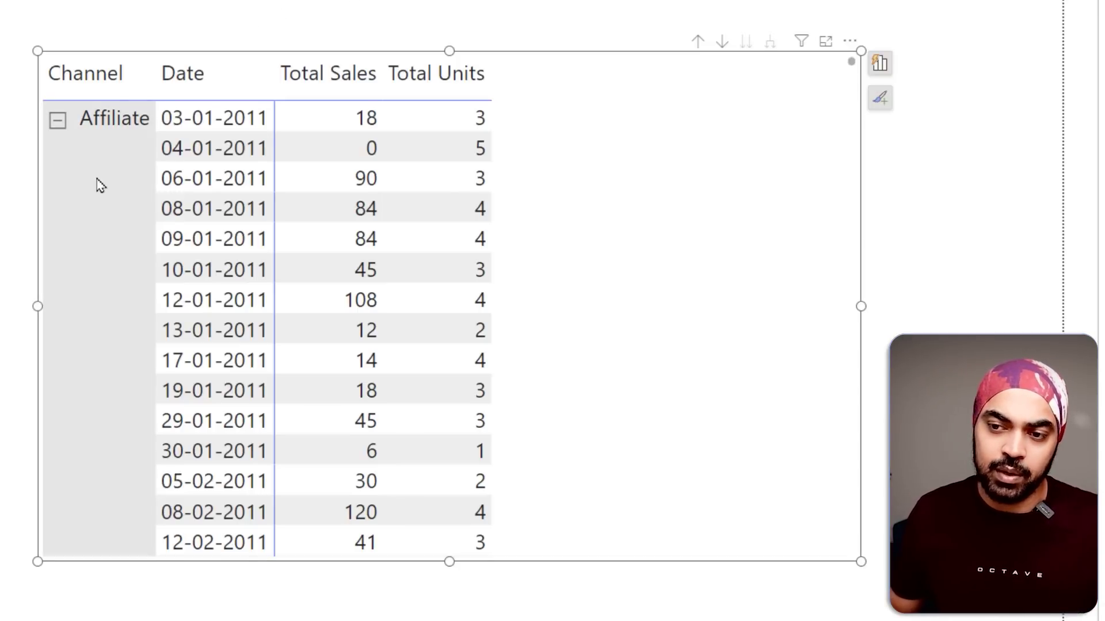
pyautogui.click(106, 167)
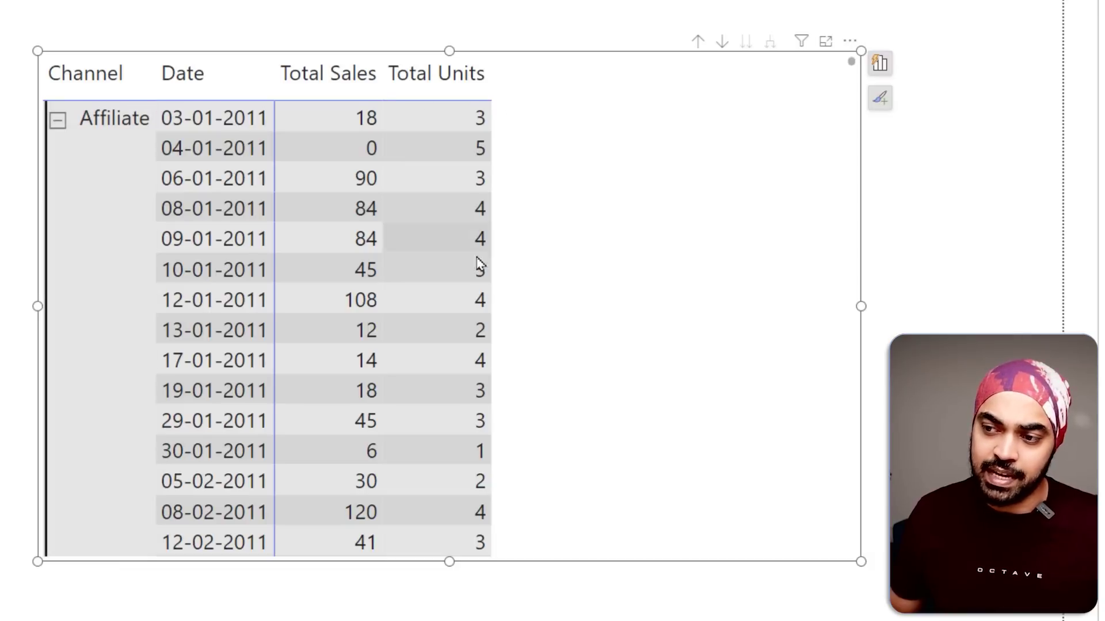
pyautogui.rightClick(106, 131)
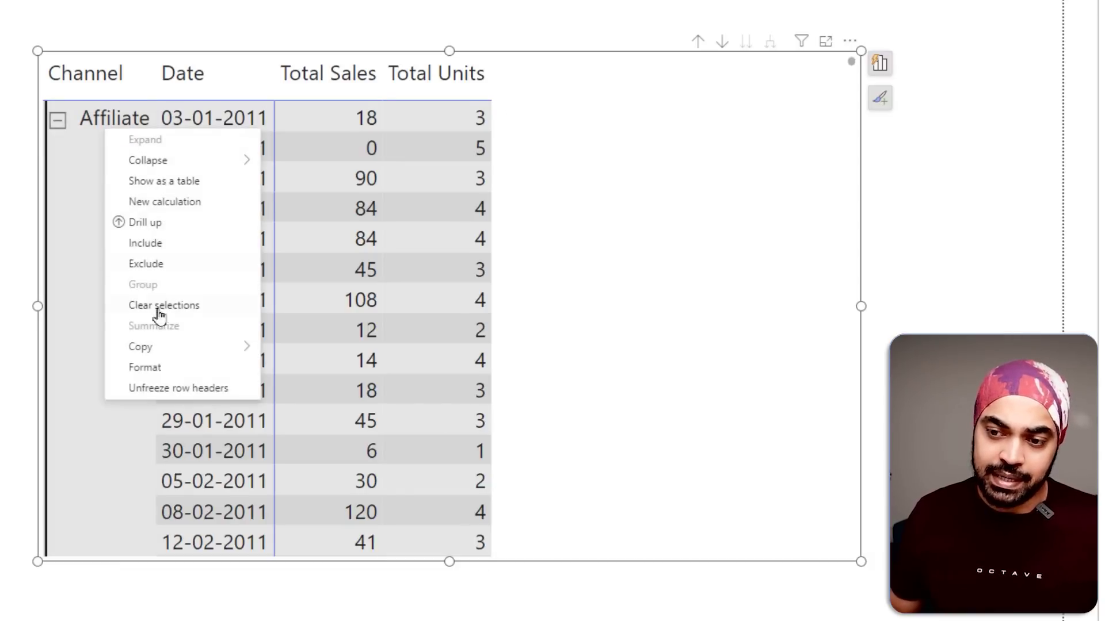
pyautogui.moveTo(159, 351)
pyautogui.click(294, 368)
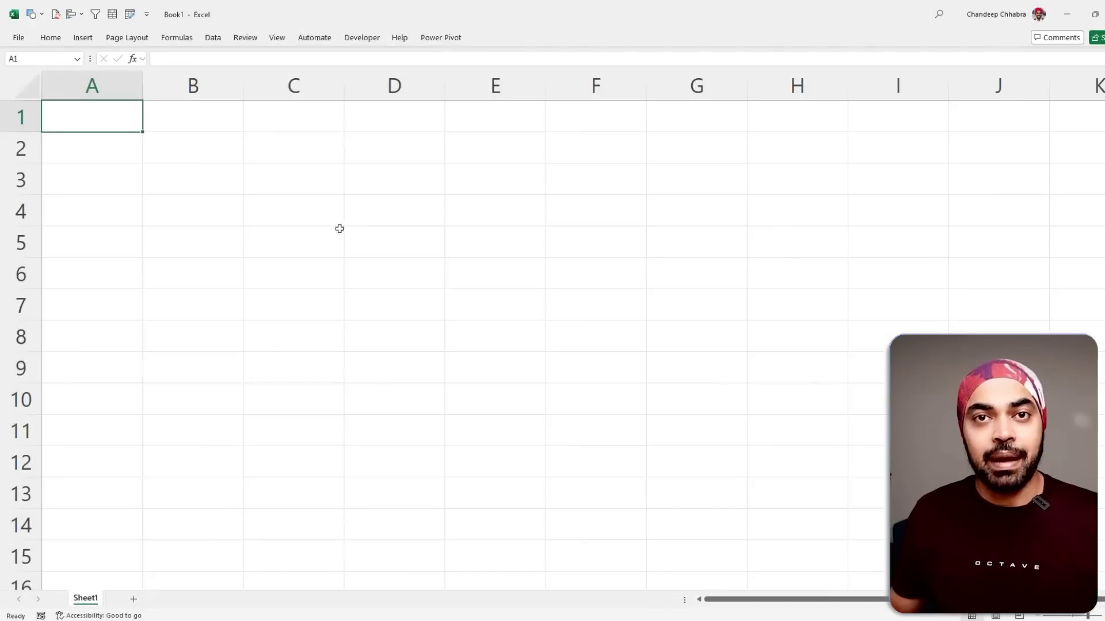
# Paste the copied rows at A1 in Book1 and autofit column B so the full dates show
pyautogui.hotkey('ctrl', 'v')
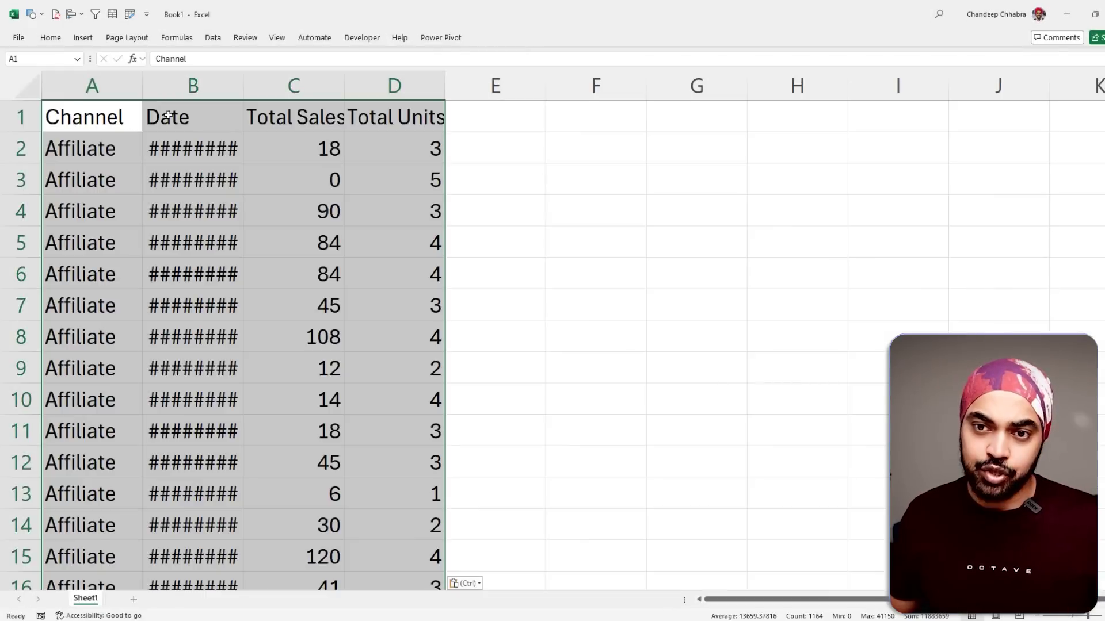
pyautogui.doubleClick(243, 86)
pyautogui.click(377, 199)
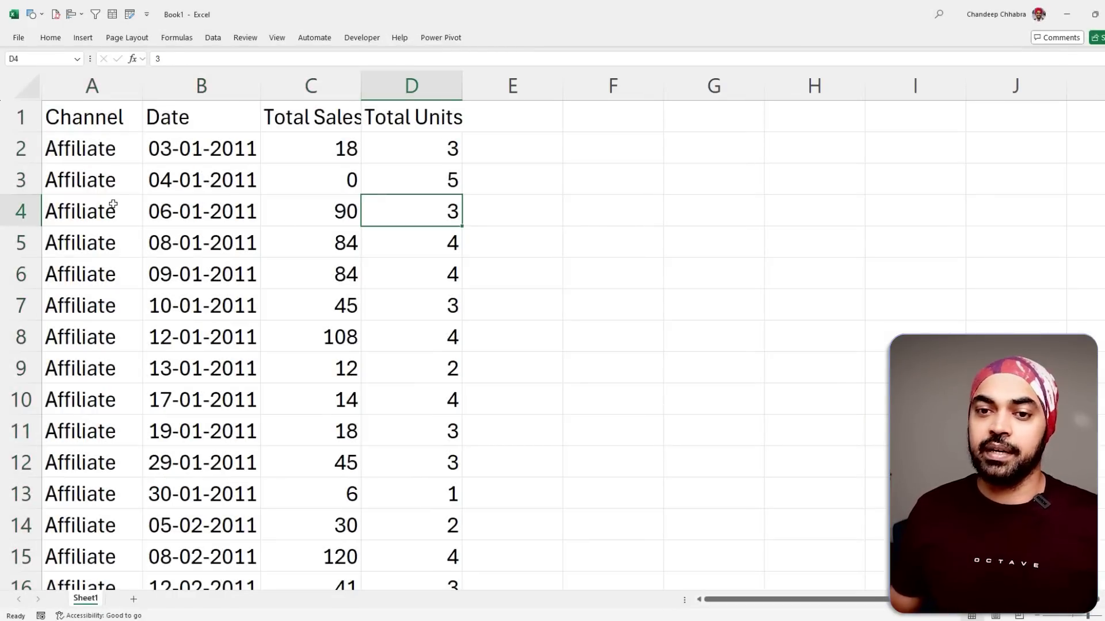
pyautogui.scroll(-20, 113, 204)
pyautogui.scroll(-11, 111, 205)
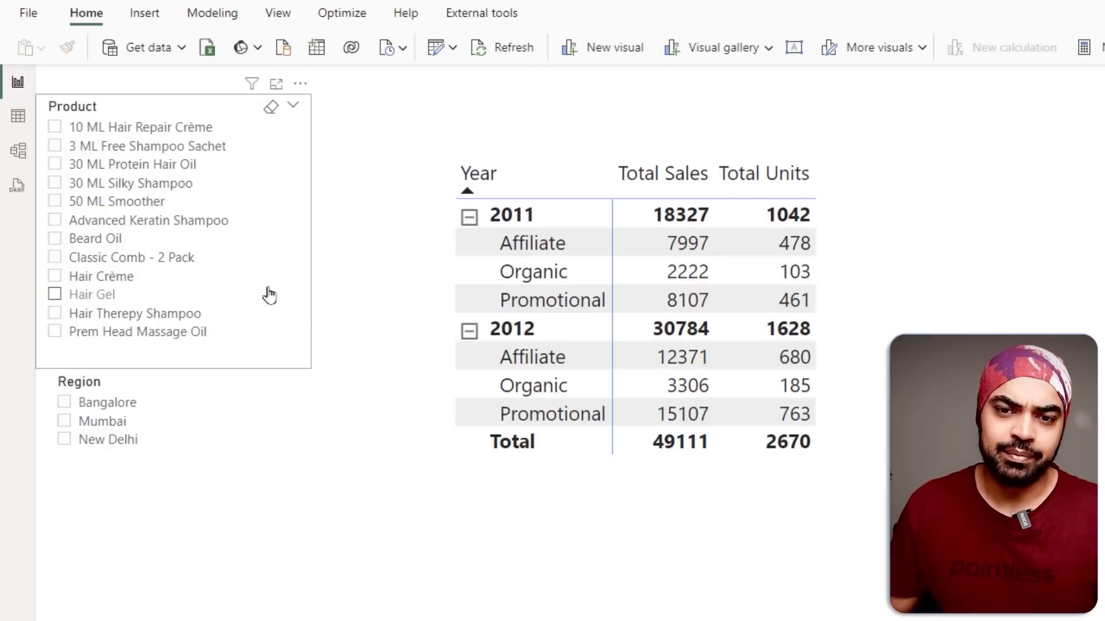
pyautogui.click(160, 316)
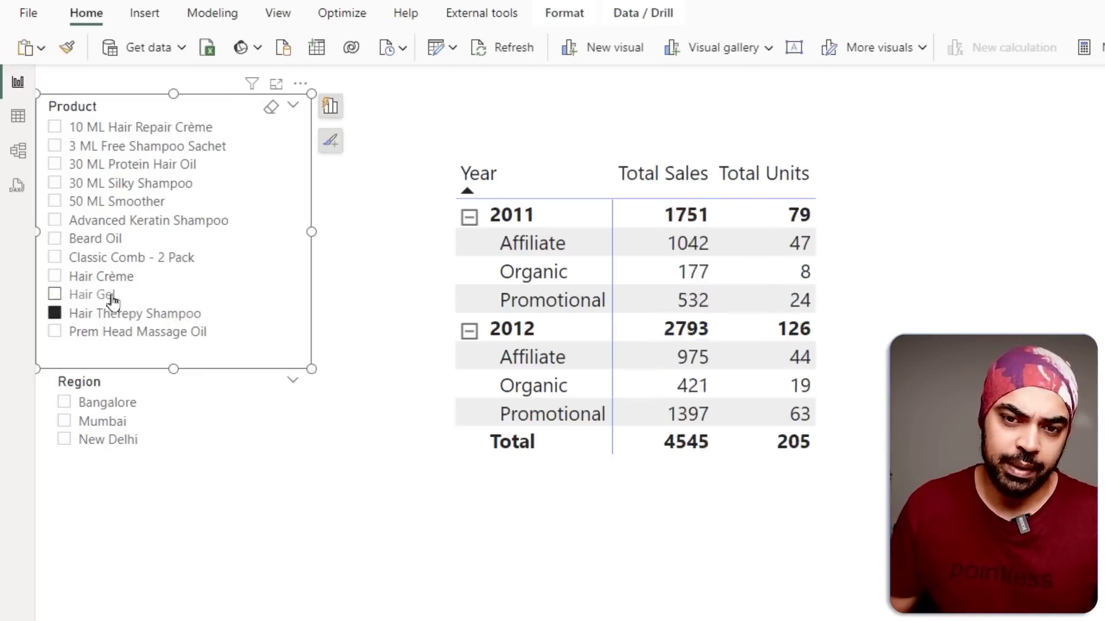
pyautogui.click(113, 297)
pyautogui.click(115, 279)
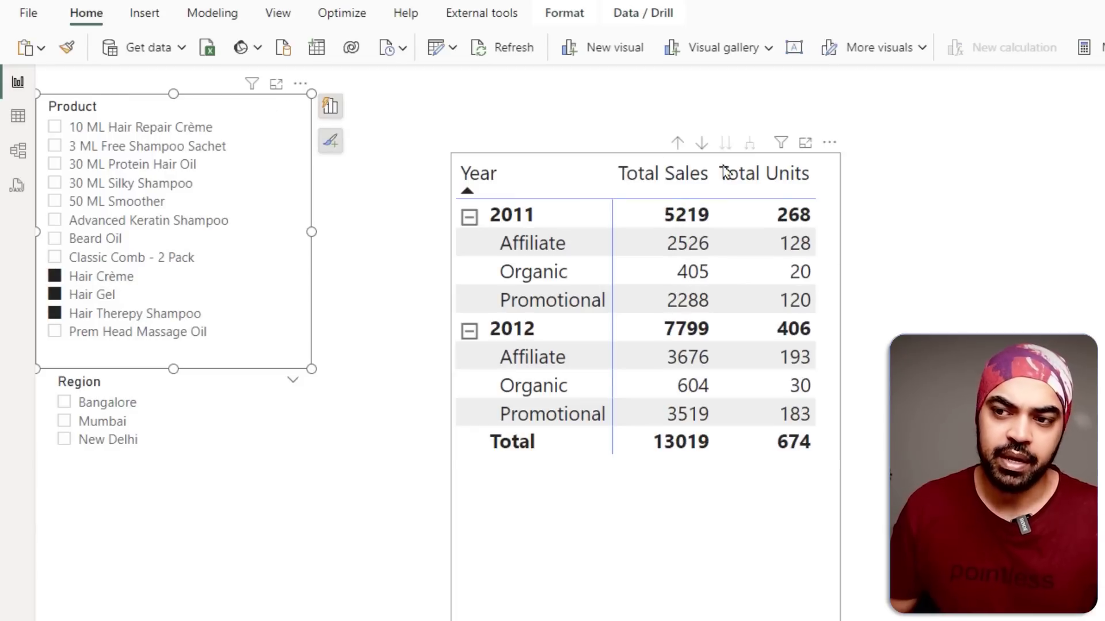
pyautogui.click(91, 299)
pyautogui.click(91, 299)
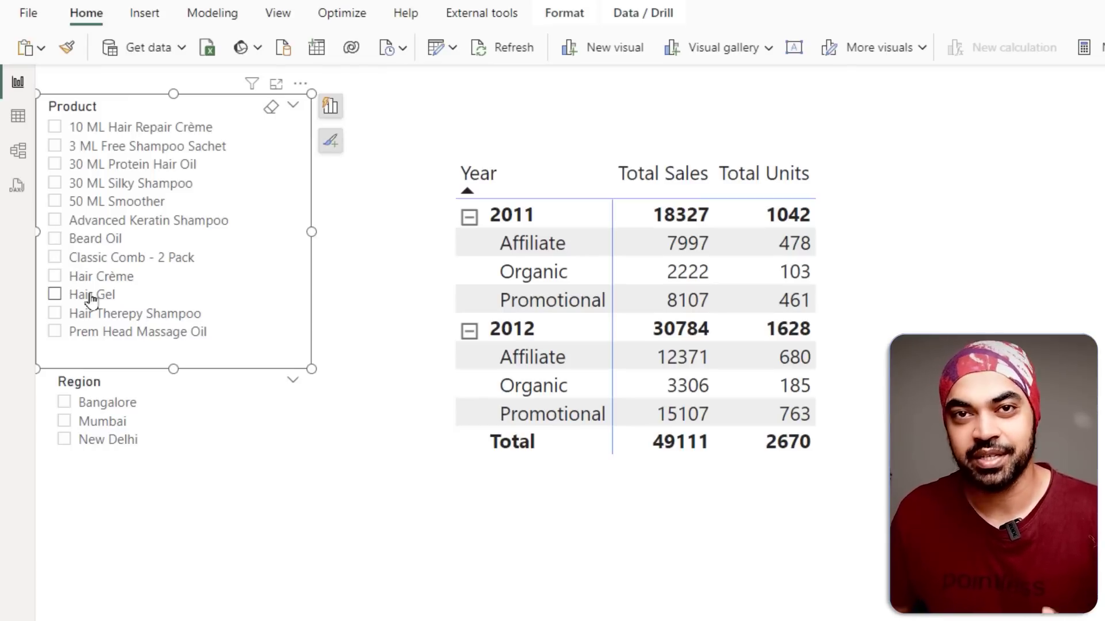
# Insert an Apply all slicers button from Insert > Buttons and place it below the Region slicer
pyautogui.click(143, 14)
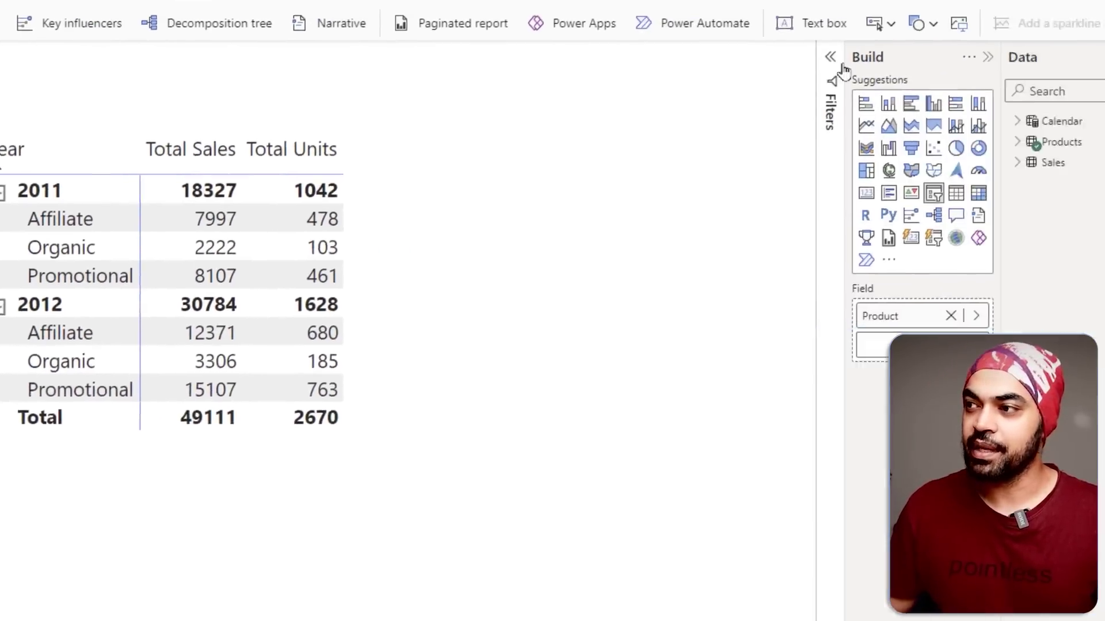
pyautogui.click(809, 23)
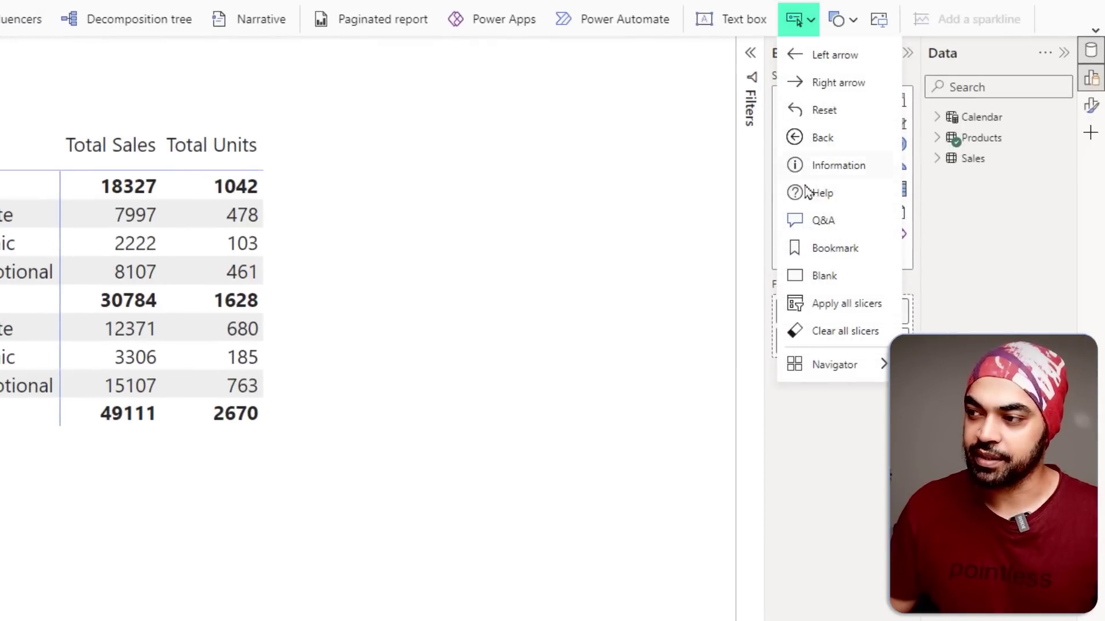
pyautogui.click(863, 308)
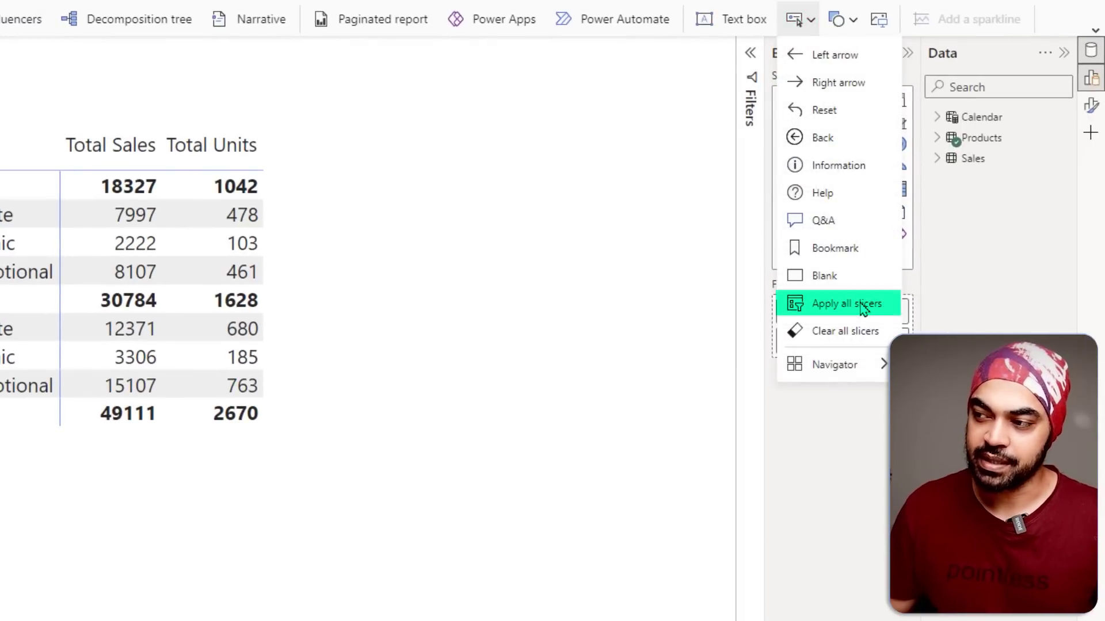
pyautogui.moveTo(152, 93); pyautogui.dragTo(165, 520)
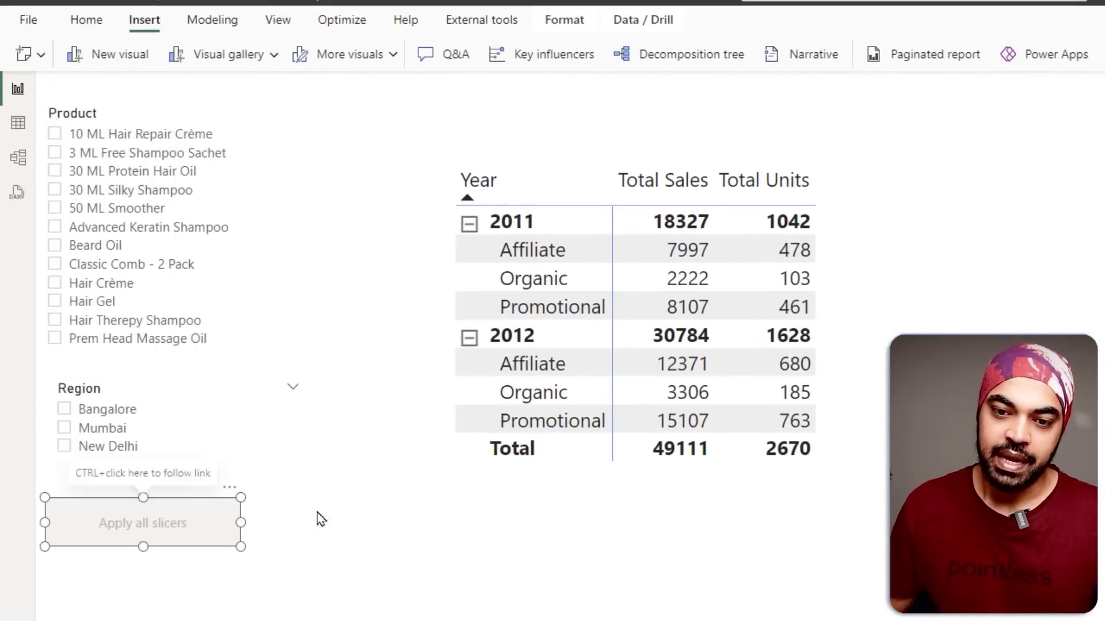
pyautogui.click(333, 520)
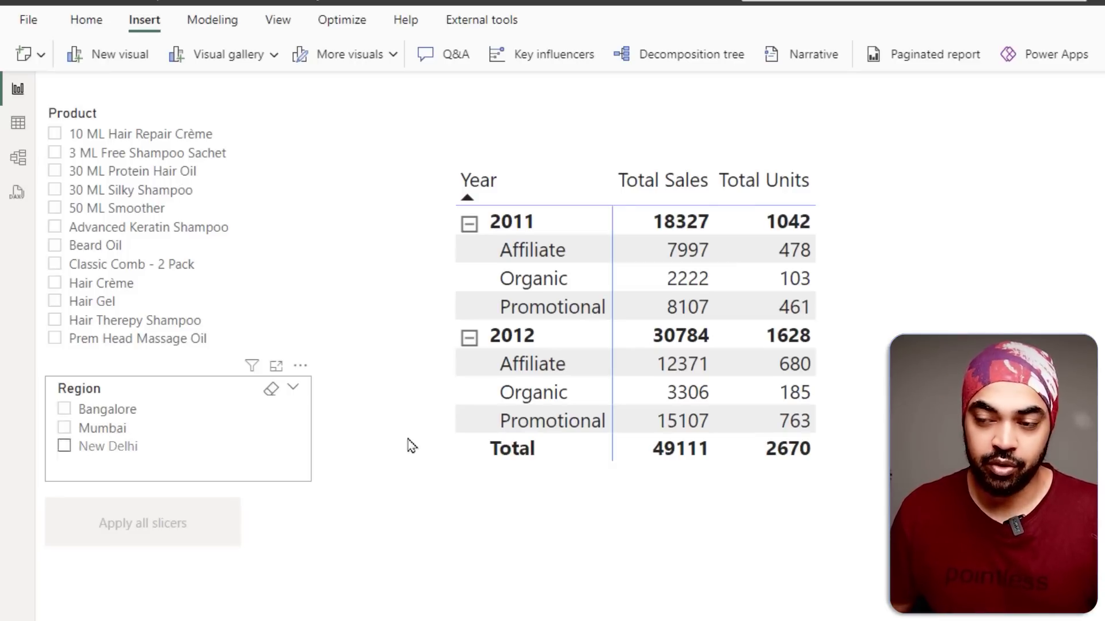
# Pick Mumbai in Region and Hair Therepy Shampoo in Product, then apply both with the Apply all slicers button
pyautogui.click(106, 432)
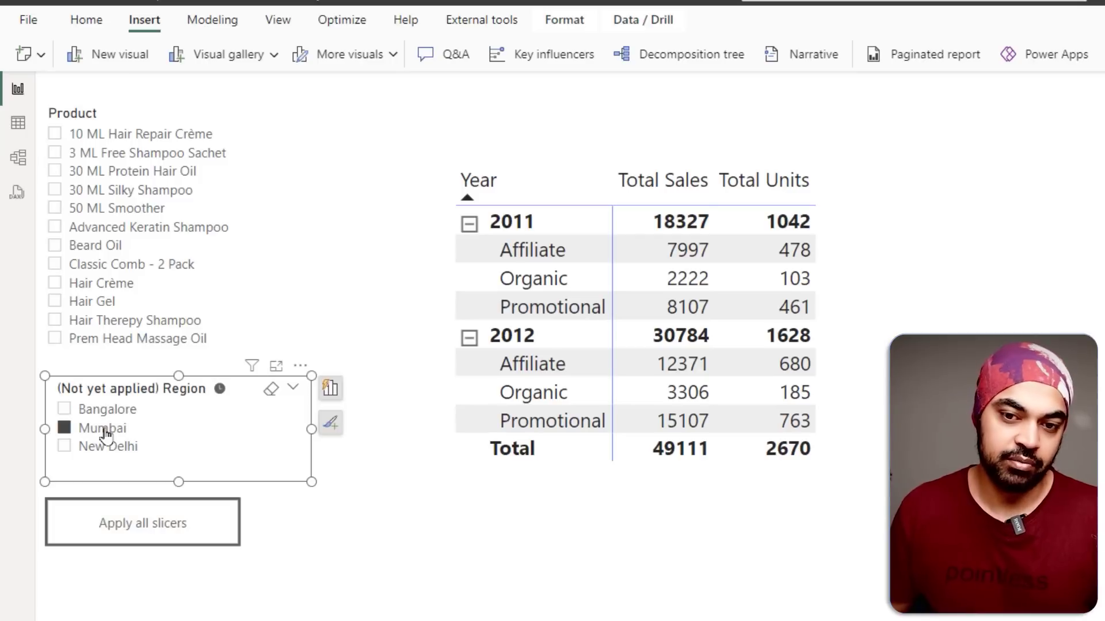
pyautogui.click(109, 326)
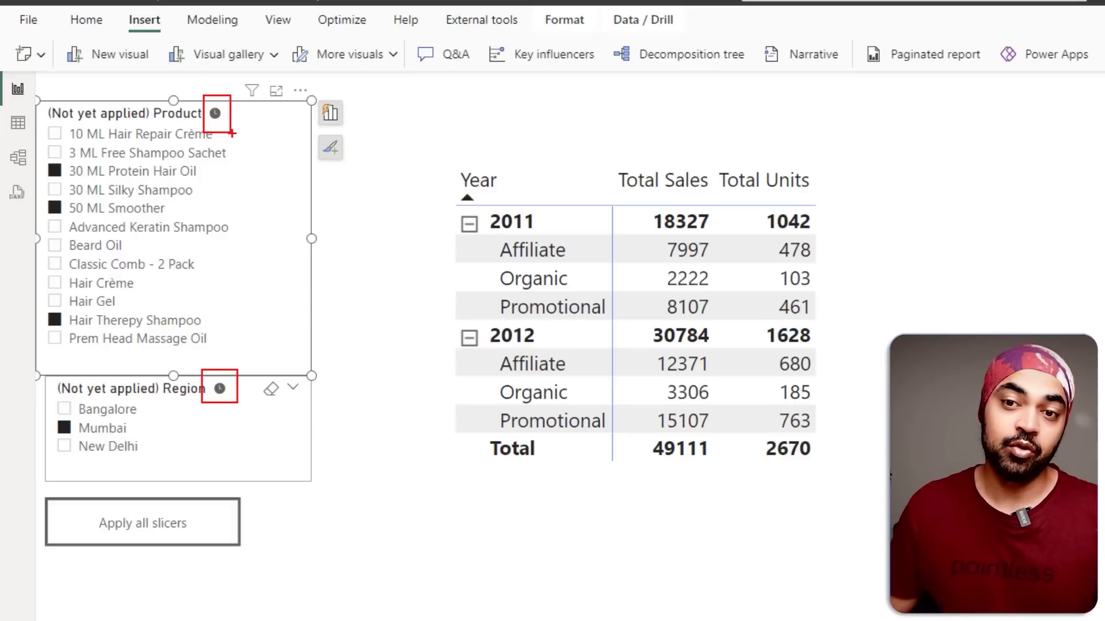
pyautogui.click(159, 601)
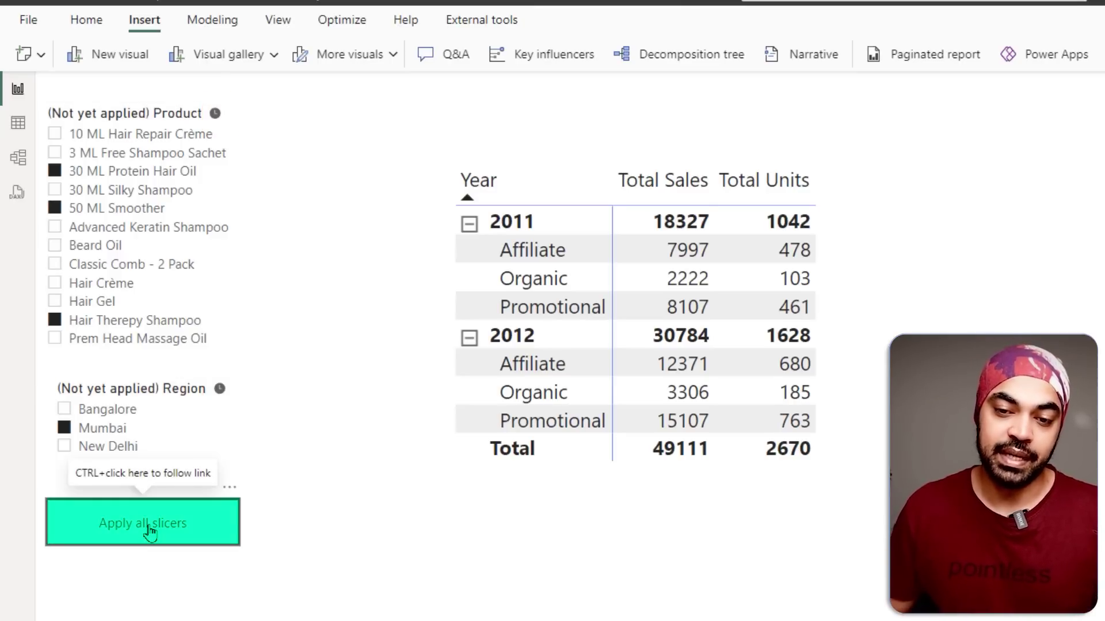
pyautogui.click(150, 533)
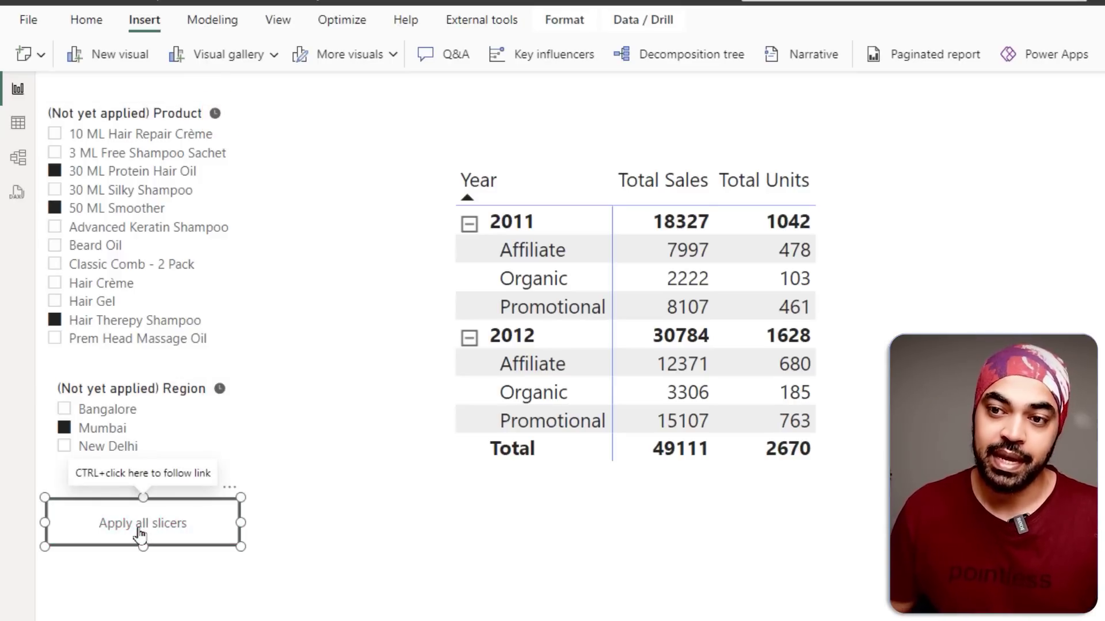
pyautogui.keyDown('ctrl'); pyautogui.click(140, 533); pyautogui.keyUp('ctrl')
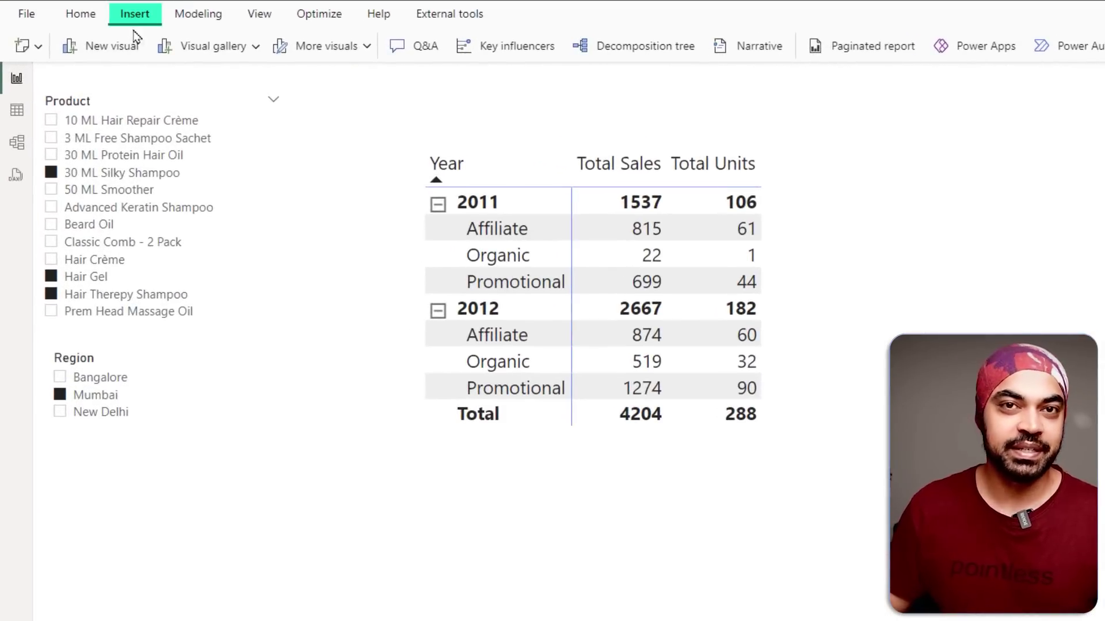
# Add a Clear all slicers button and use it to reset the Product and Region selections
pyautogui.click(818, 24)
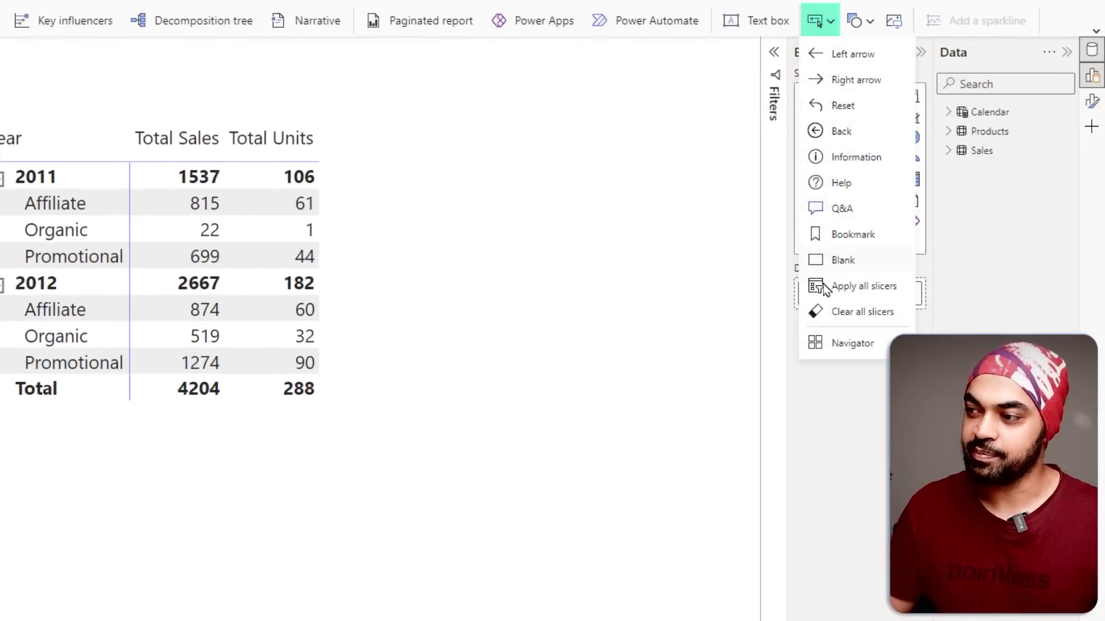
pyautogui.click(856, 313)
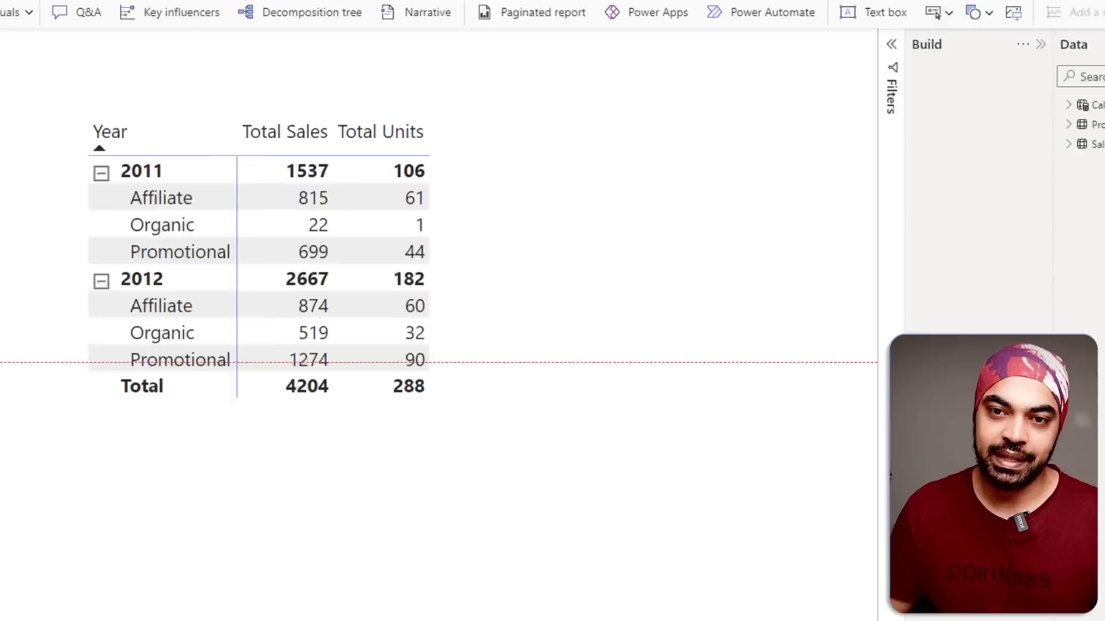
pyautogui.click(252, 408)
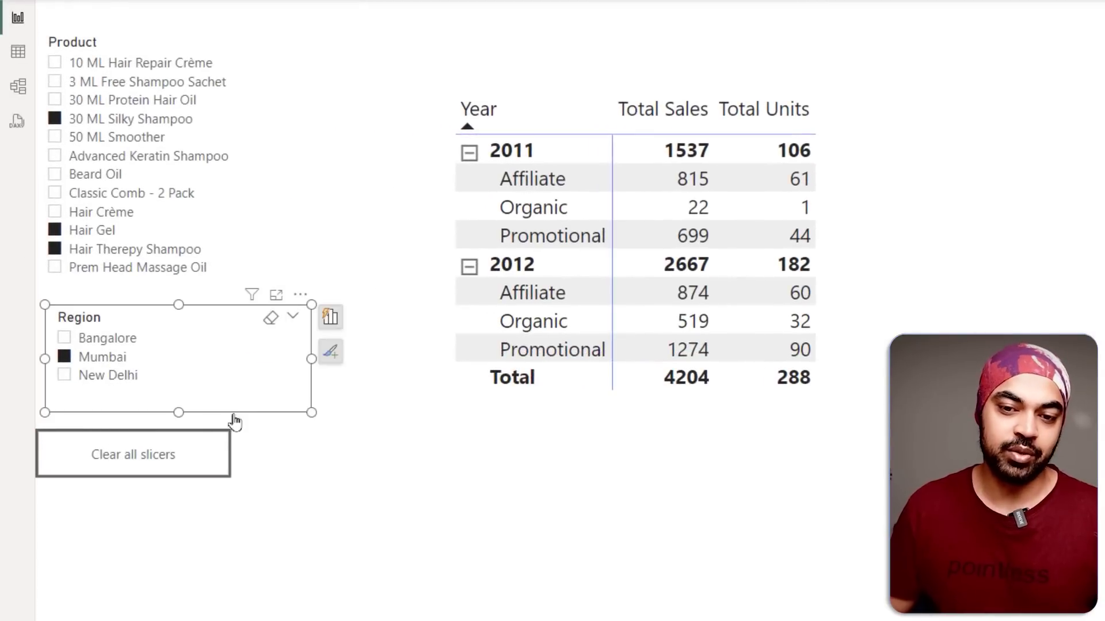
pyautogui.click(170, 557)
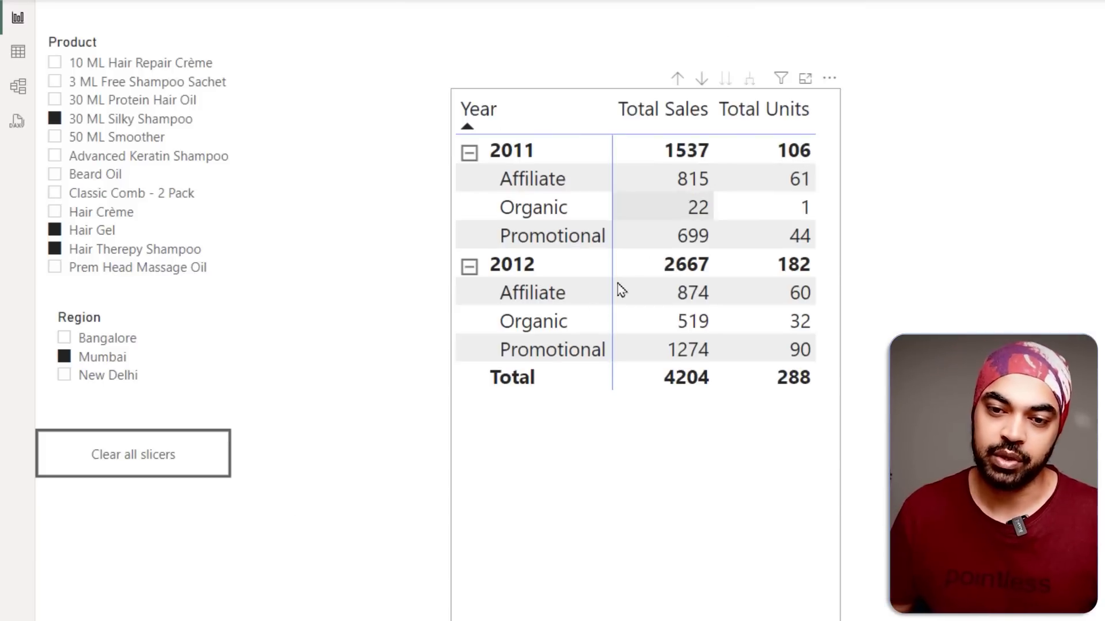
pyautogui.keyDown('ctrl'); pyautogui.click(167, 476); pyautogui.keyUp('ctrl')
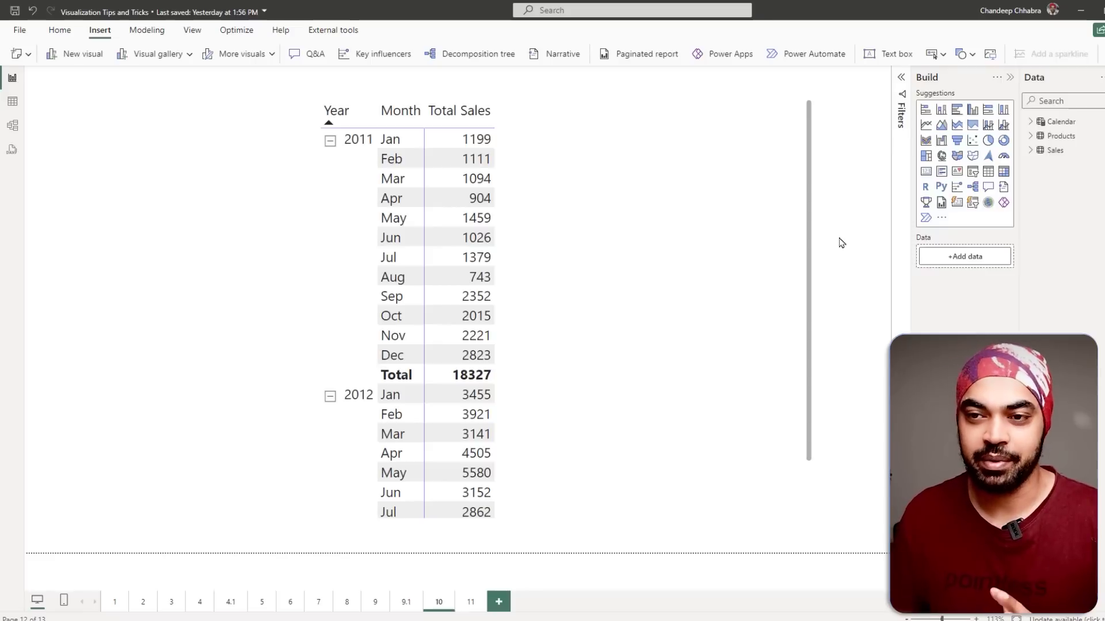
pyautogui.scroll(-1, 548, 193)
pyautogui.scroll(1, 544, 186)
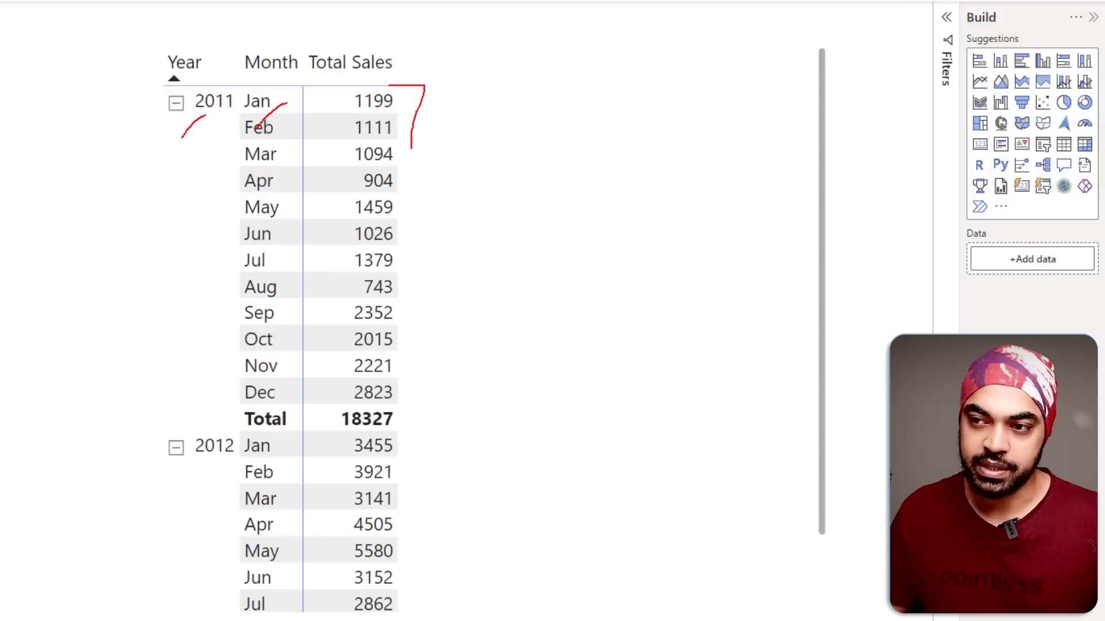
pyautogui.press('Escape')
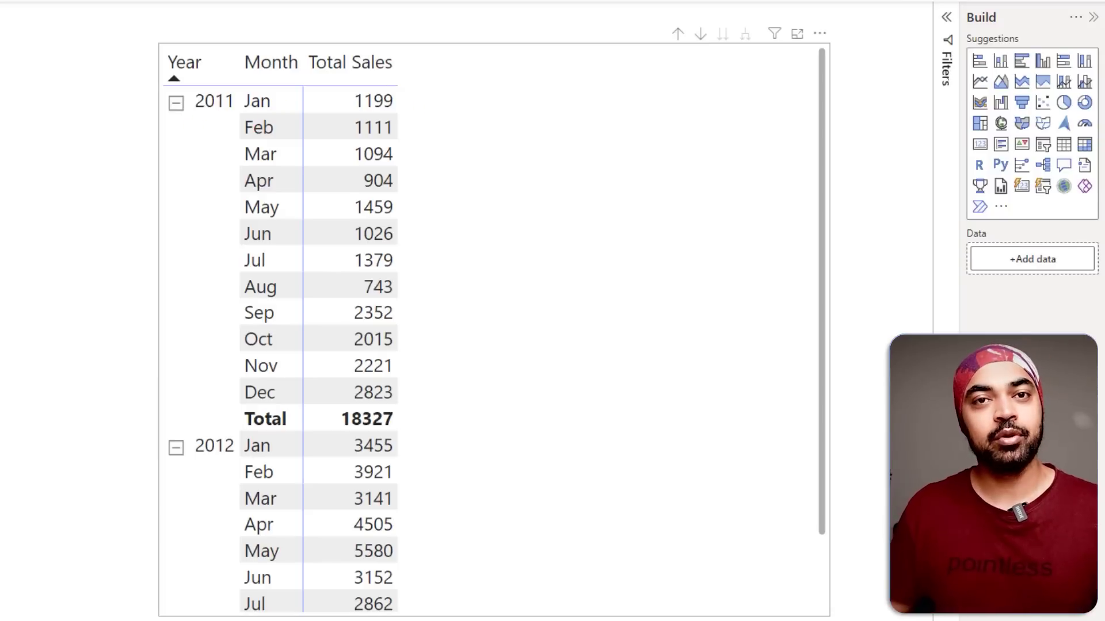
pyautogui.click(460, 173)
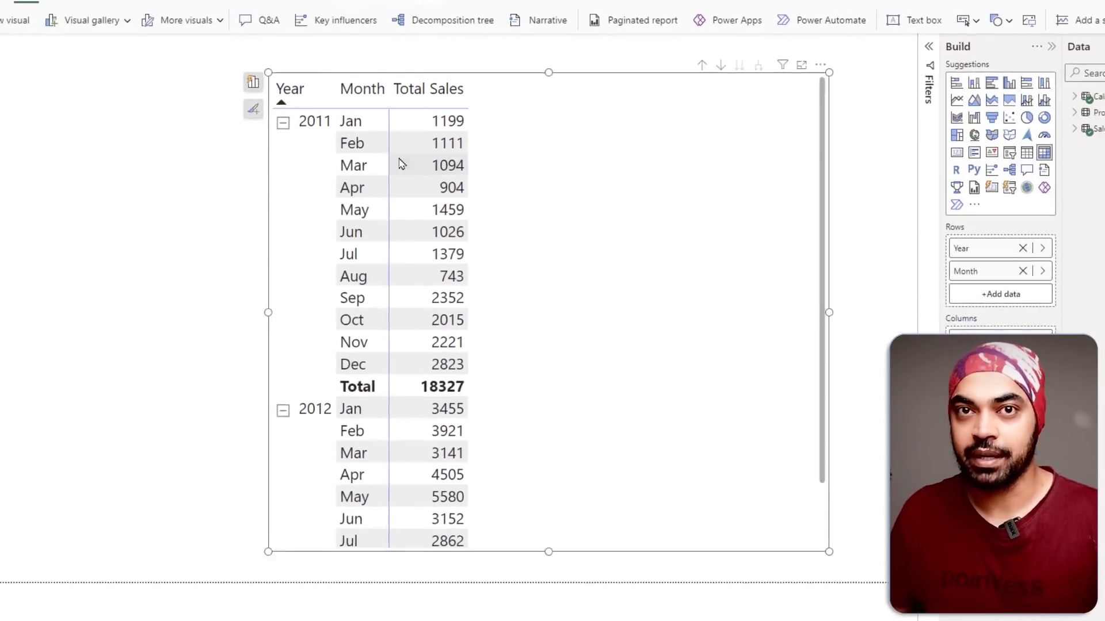
pyautogui.click(12, 86)
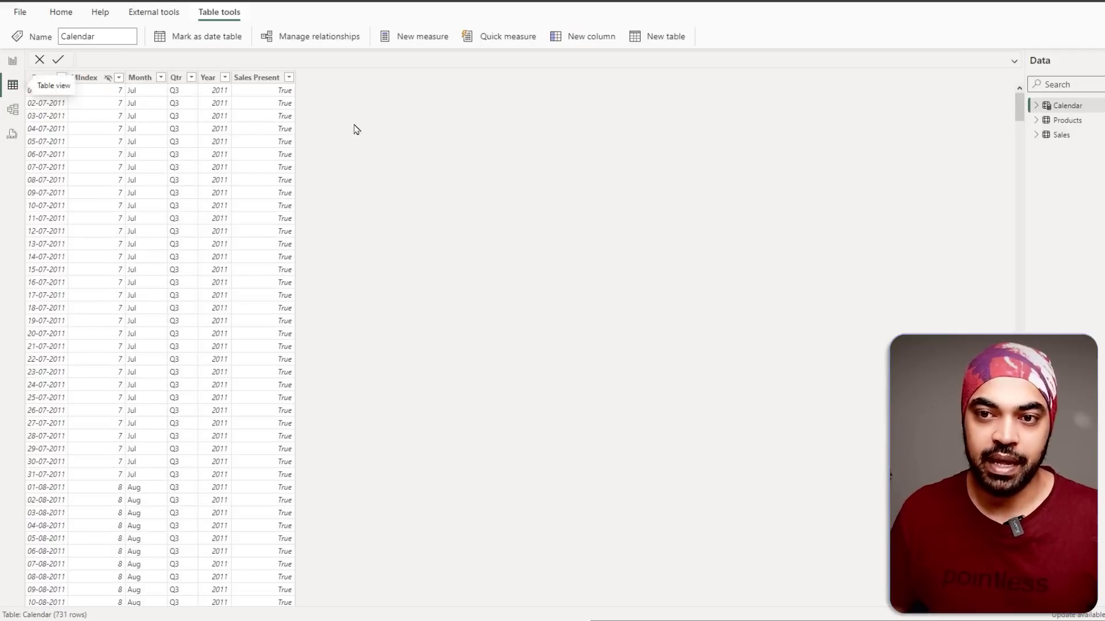
pyautogui.click(1059, 136)
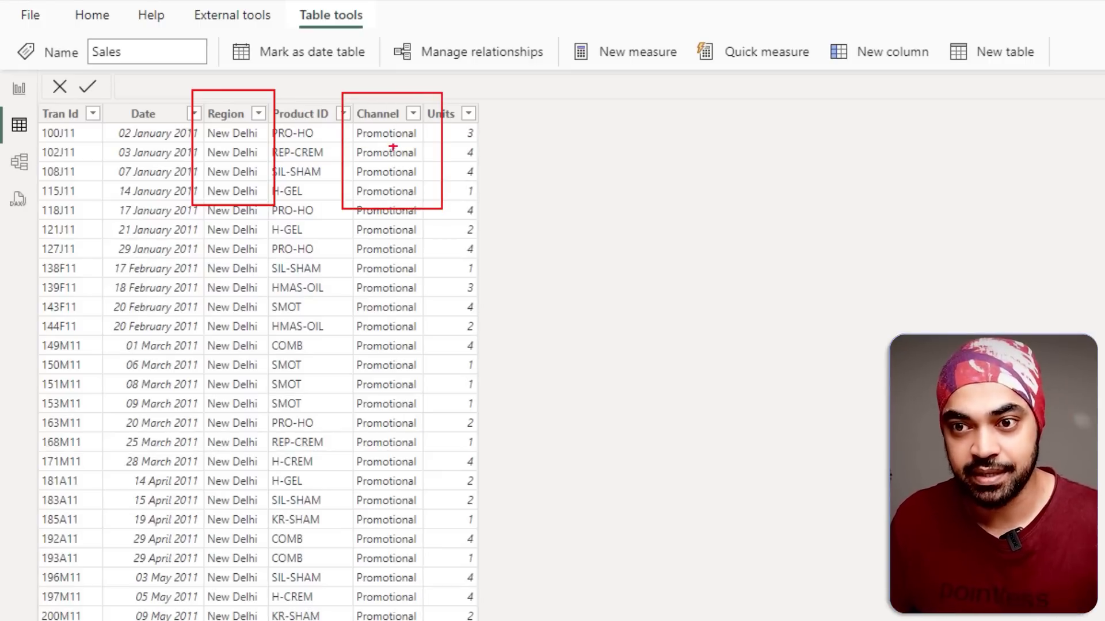
pyautogui.click(30, 98)
pyautogui.click(175, 203)
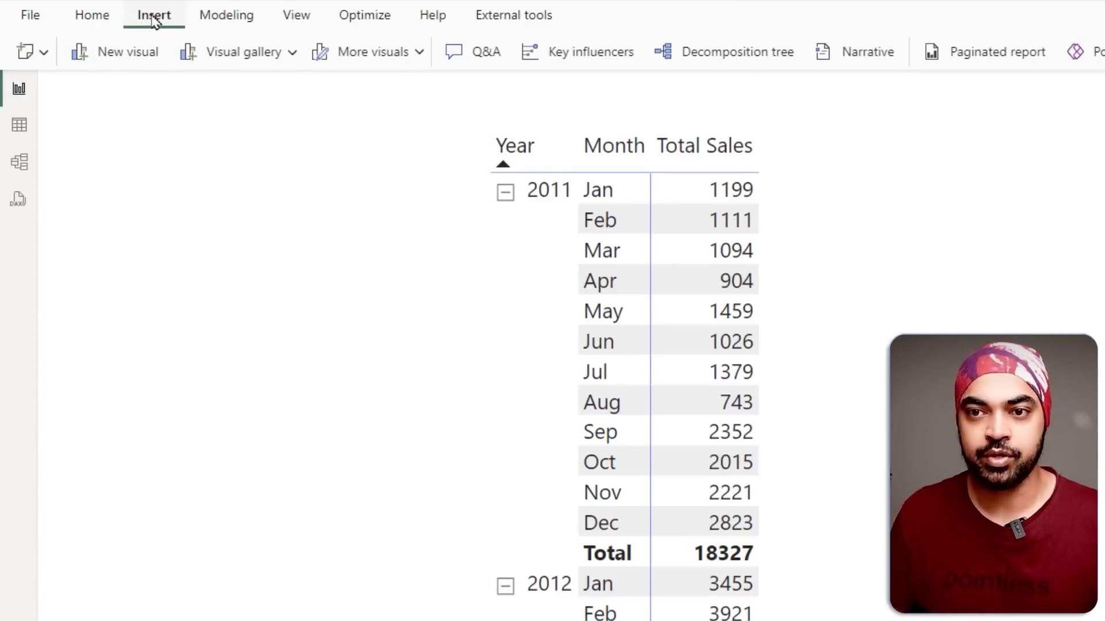
# Create a Fields parameter named Cols containing the Sales table's Channel and Region, with its slicer
pyautogui.click(226, 18)
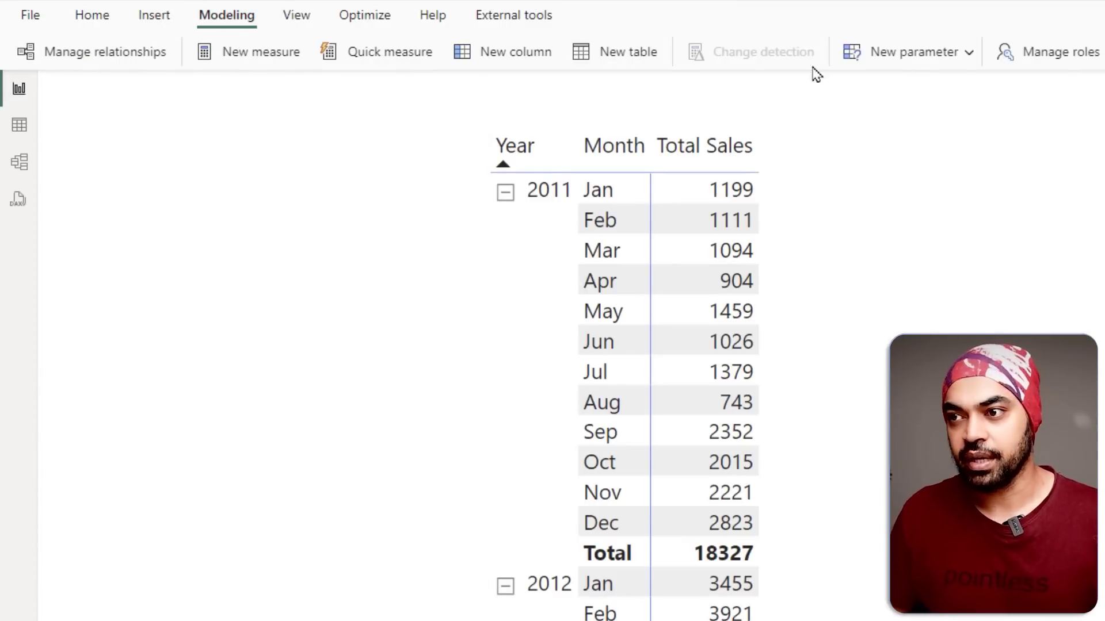
pyautogui.click(969, 54)
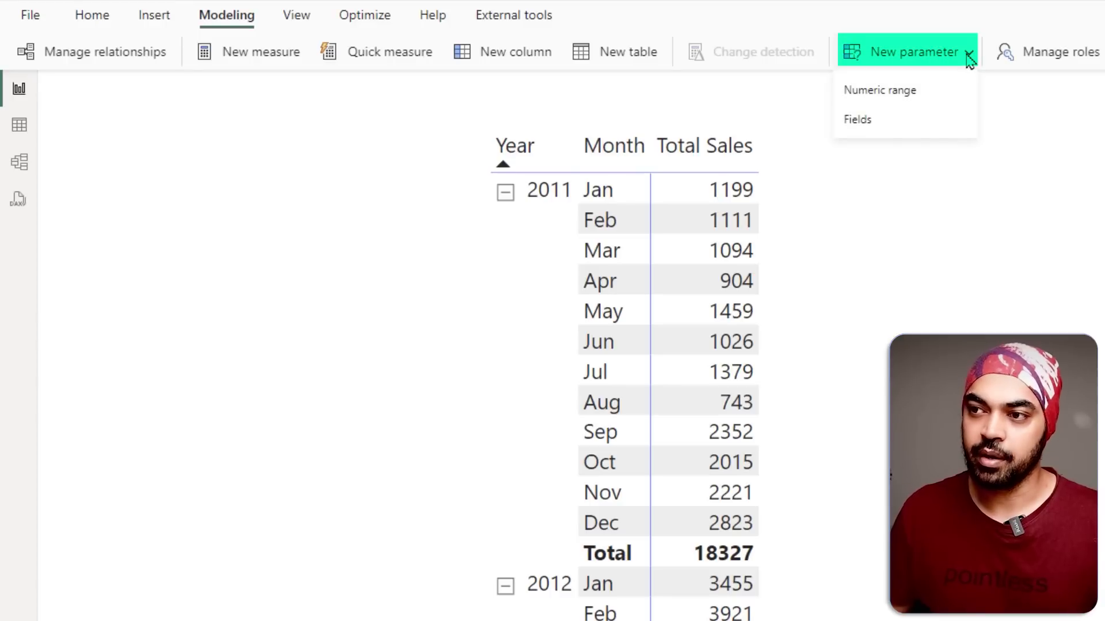
pyautogui.click(921, 128)
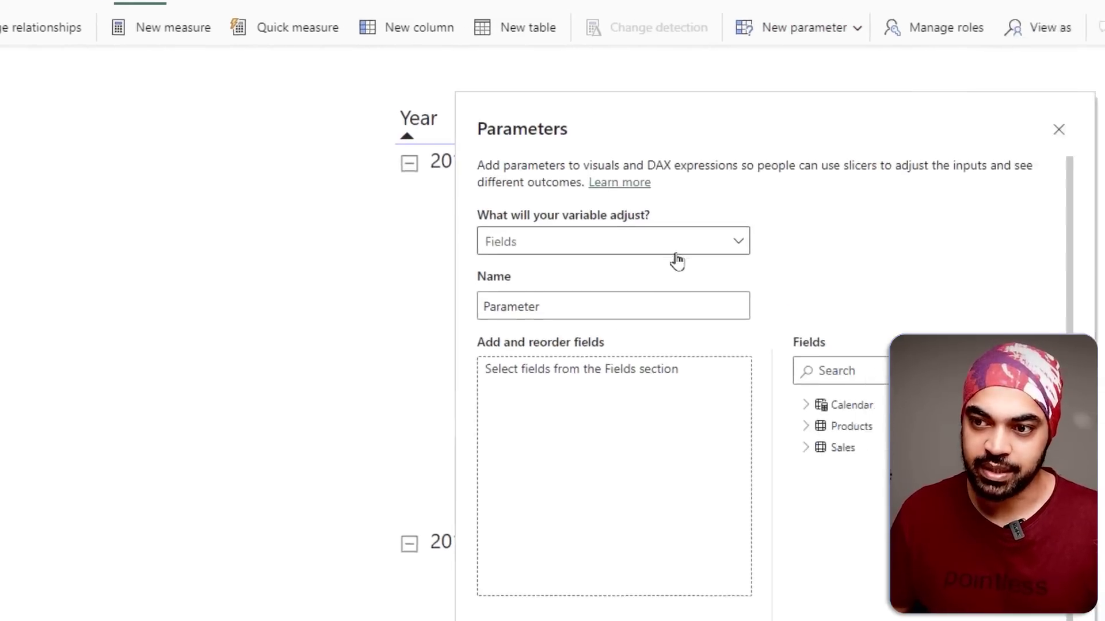
pyautogui.doubleClick(677, 306)
pyautogui.write('Cols')
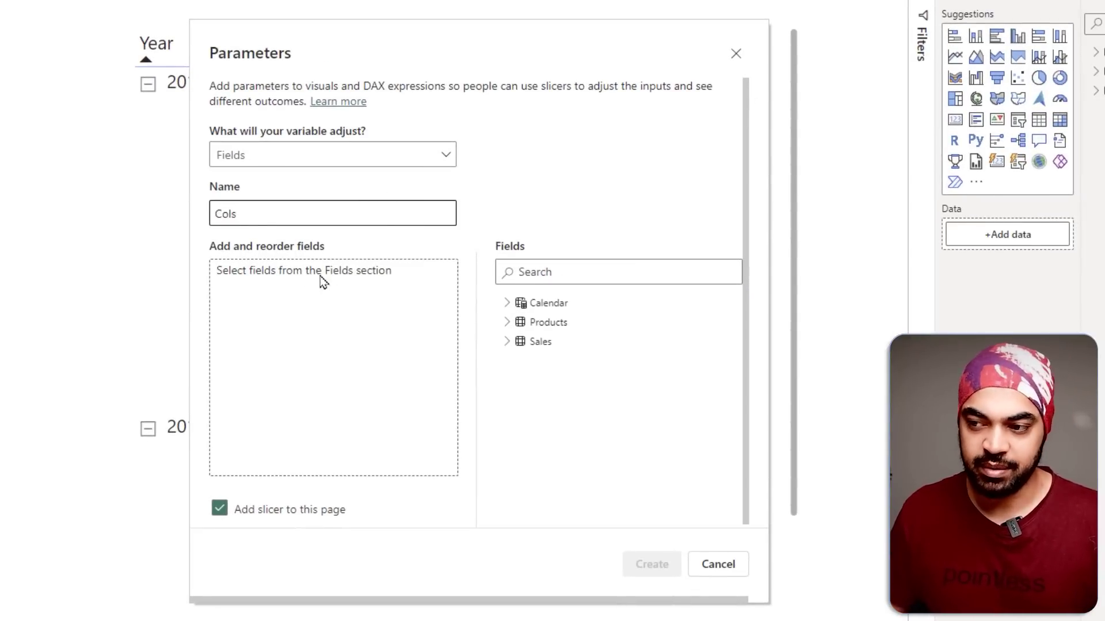
pyautogui.click(507, 341)
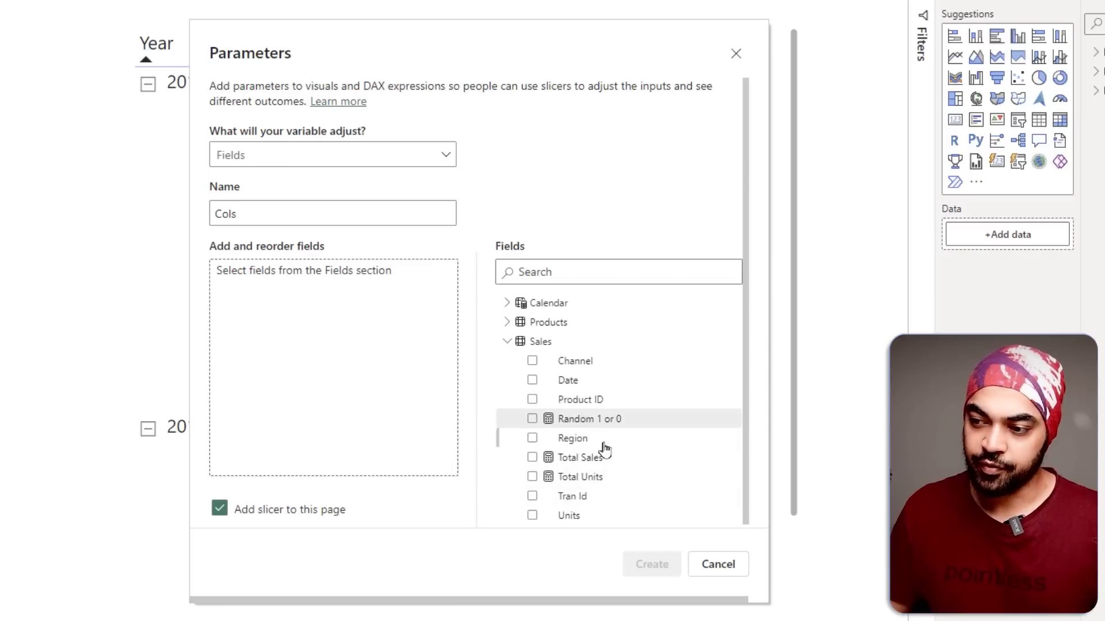
pyautogui.moveTo(575, 361); pyautogui.dragTo(313, 320)
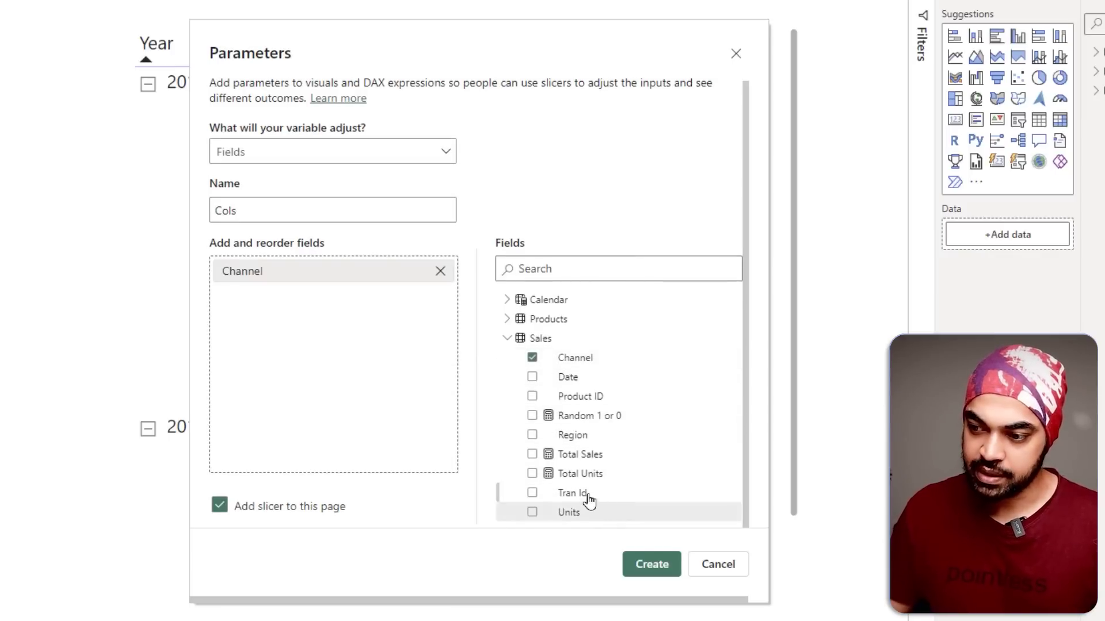
pyautogui.moveTo(572, 435); pyautogui.dragTo(313, 293)
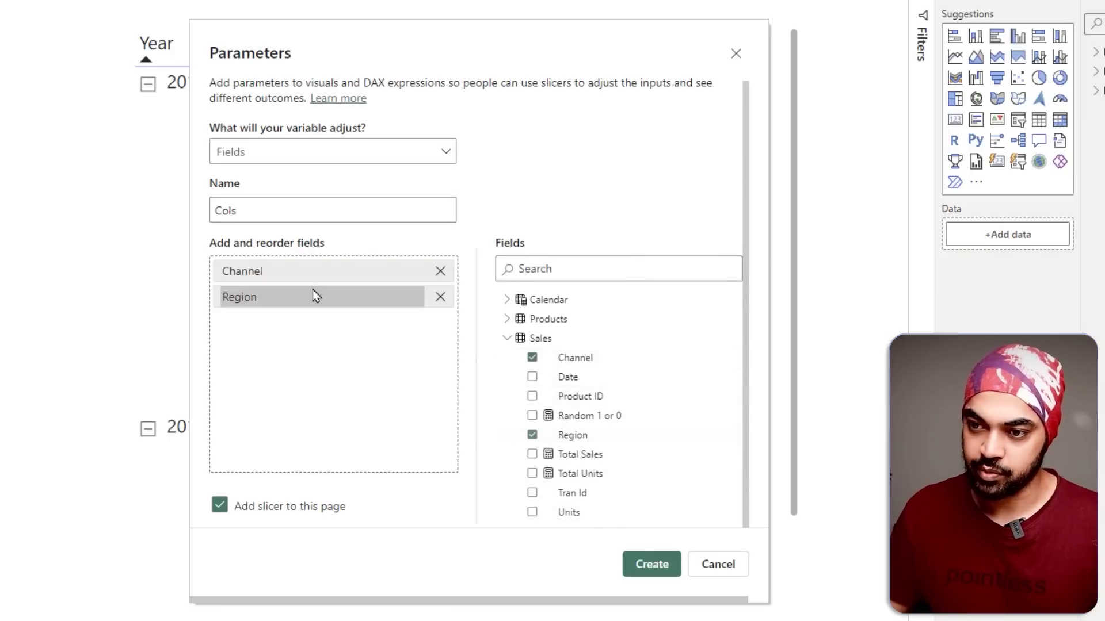
pyautogui.click(637, 562)
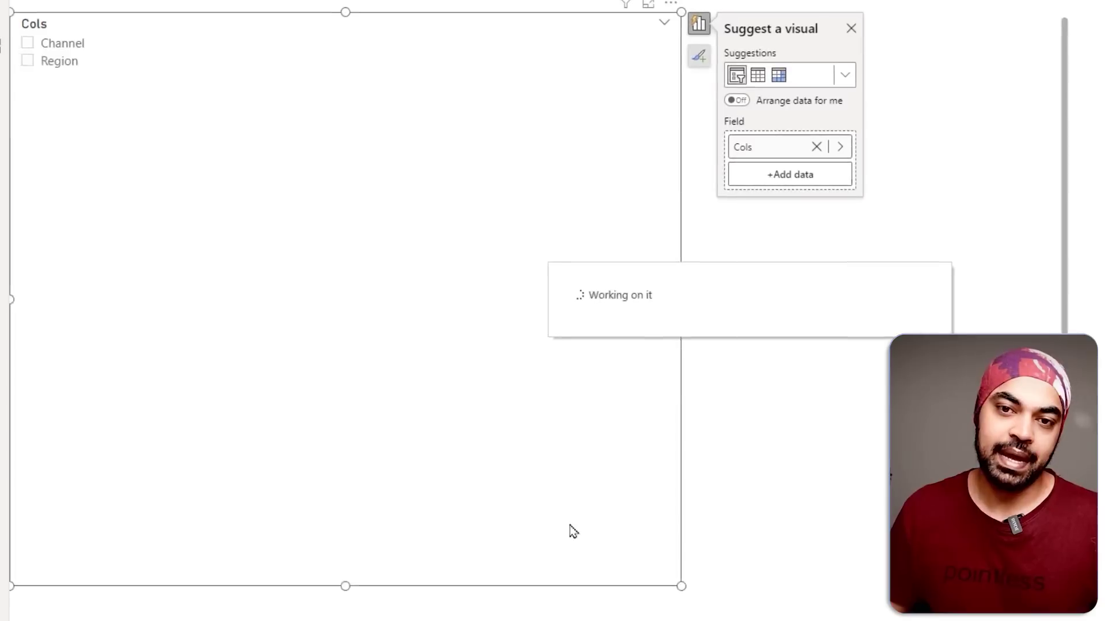
# Shrink the Cols slicer, add the Cols field to the matrix rows under Month, and choose Channel
pyautogui.moveTo(708, 592); pyautogui.dragTo(395, 83)
pyautogui.click(370, 167)
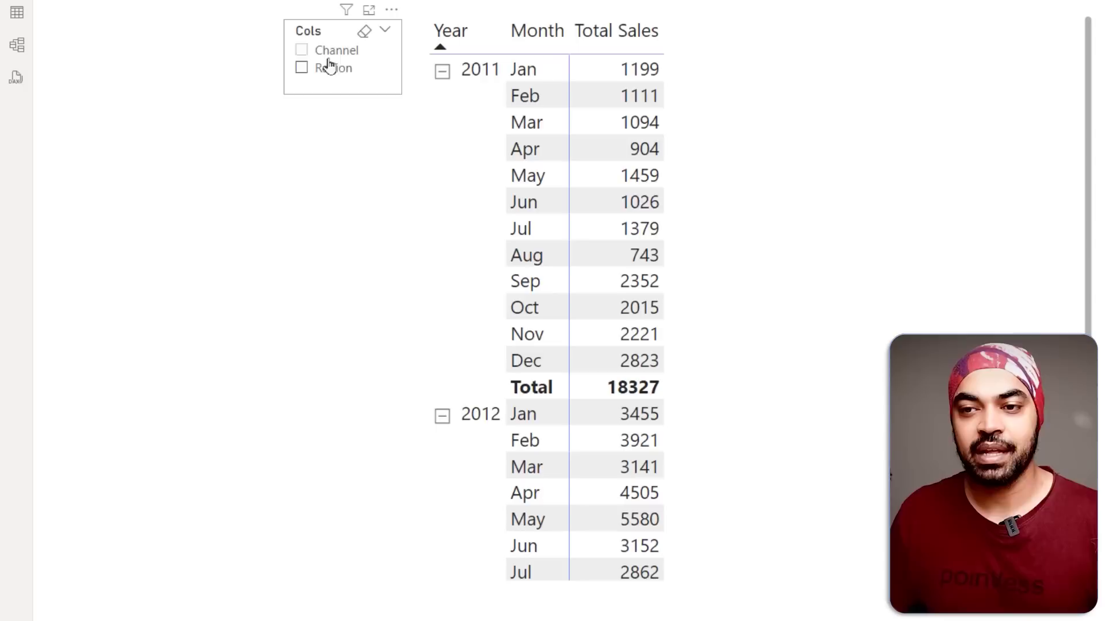
pyautogui.click(333, 70)
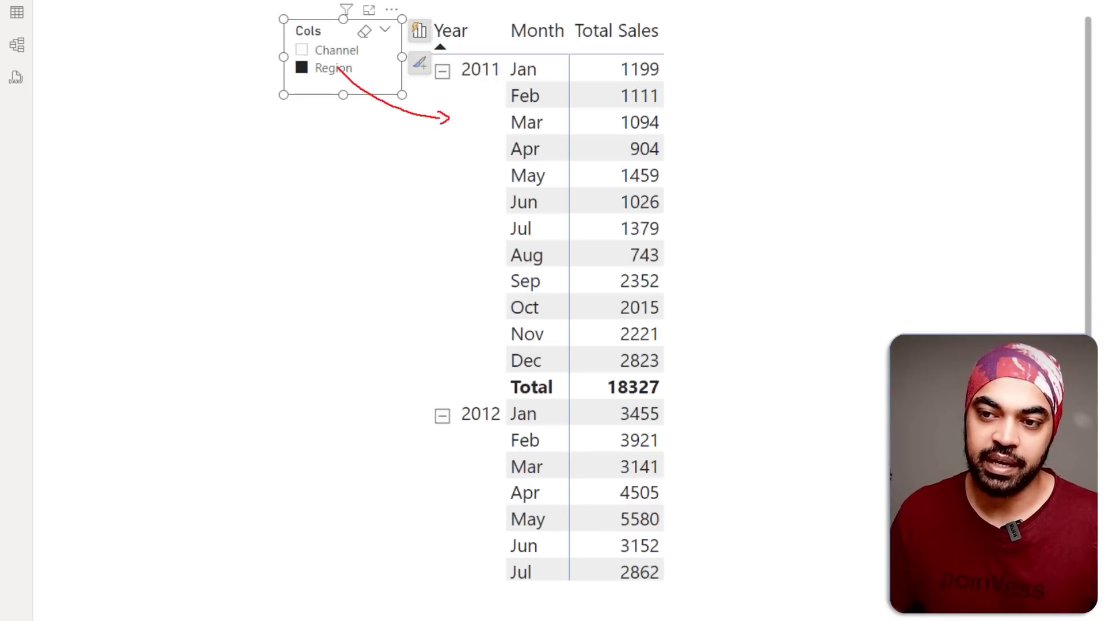
pyautogui.click(782, 148)
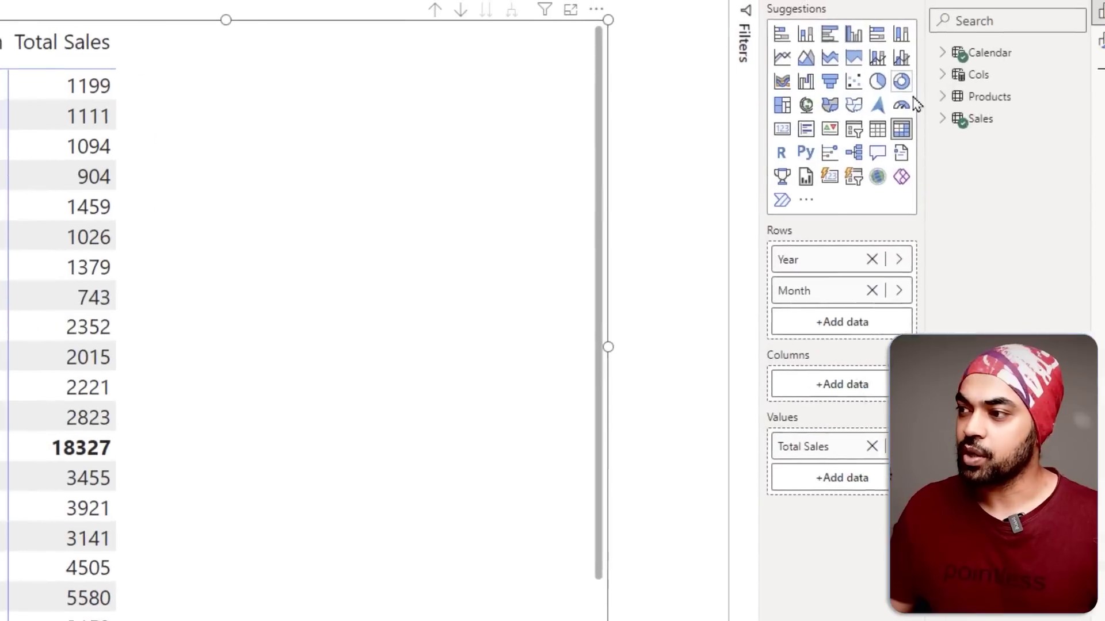
pyautogui.click(942, 75)
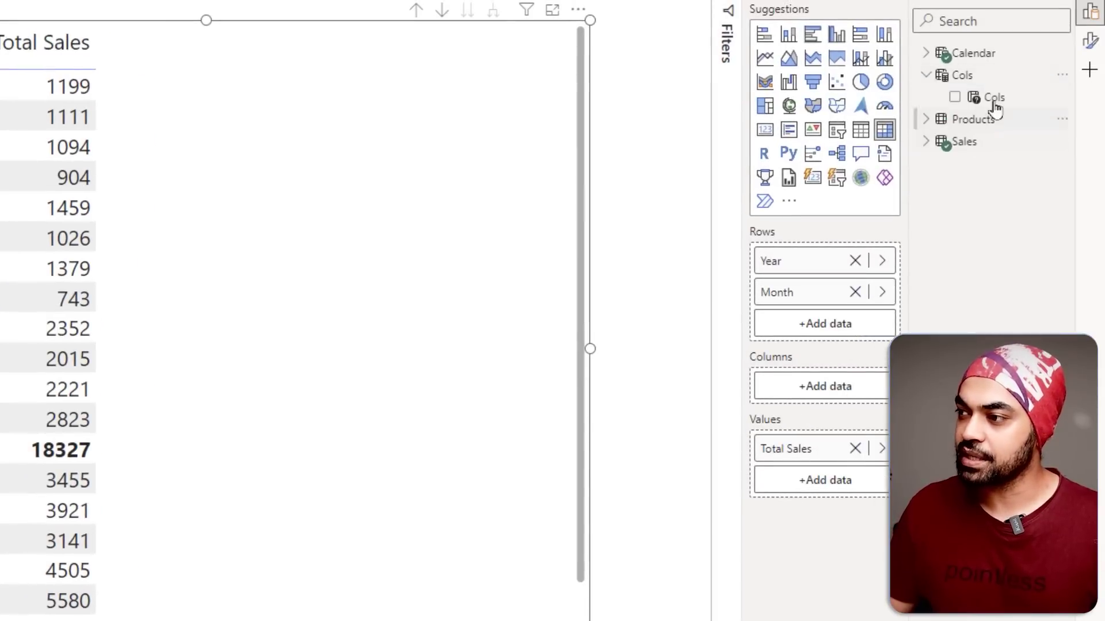
pyautogui.moveTo(995, 104); pyautogui.dragTo(827, 307)
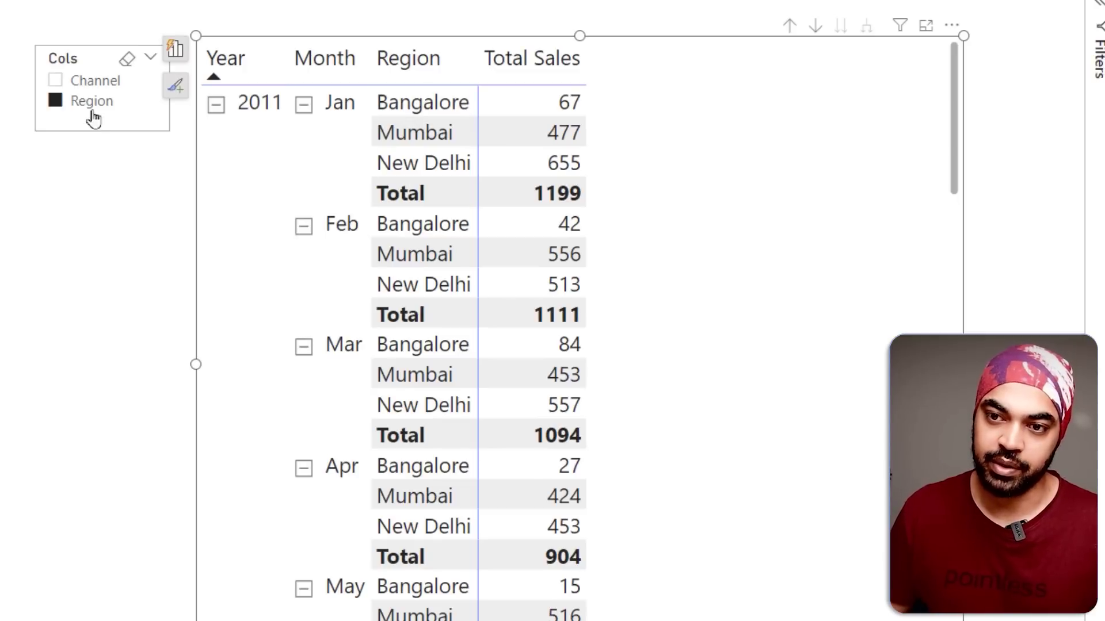
pyautogui.click(84, 85)
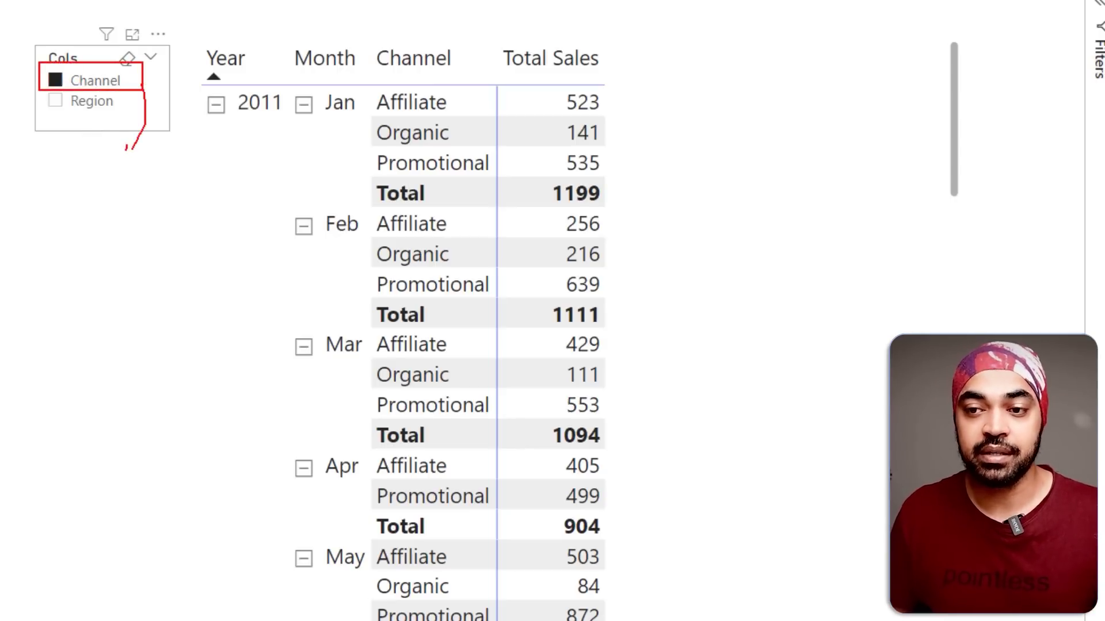
# Duplicate the Cols slicer below the original and set its Cols field to Show values of selected field
pyautogui.press('Escape')
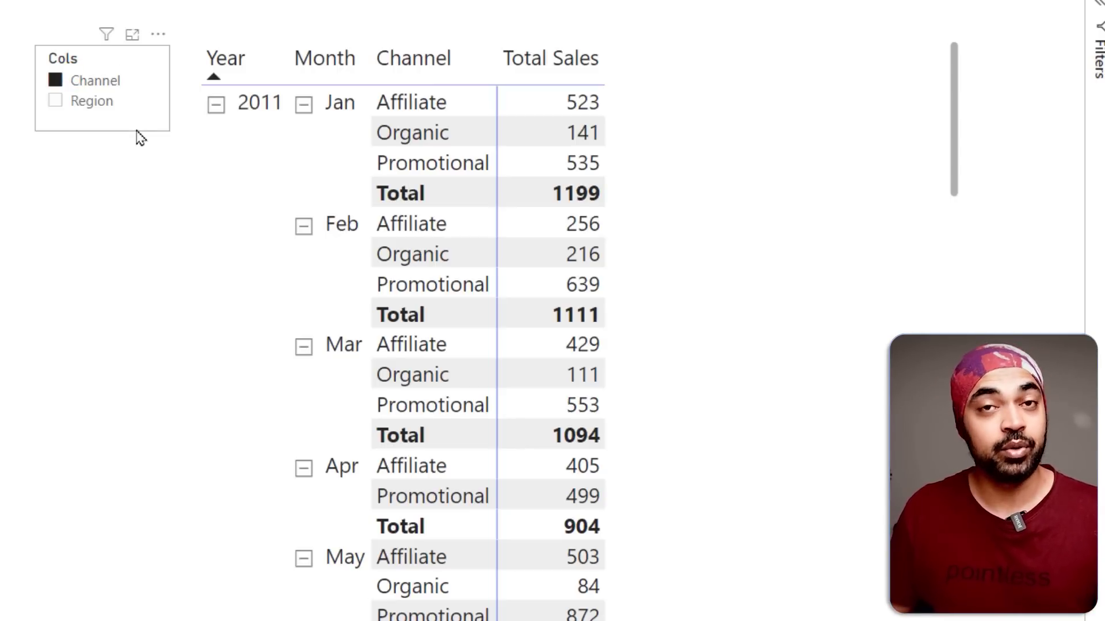
pyautogui.click(138, 133)
pyautogui.hotkey('ctrl', 'c')
pyautogui.hotkey('ctrl', 'v')
pyautogui.moveTo(136, 135); pyautogui.dragTo(131, 214)
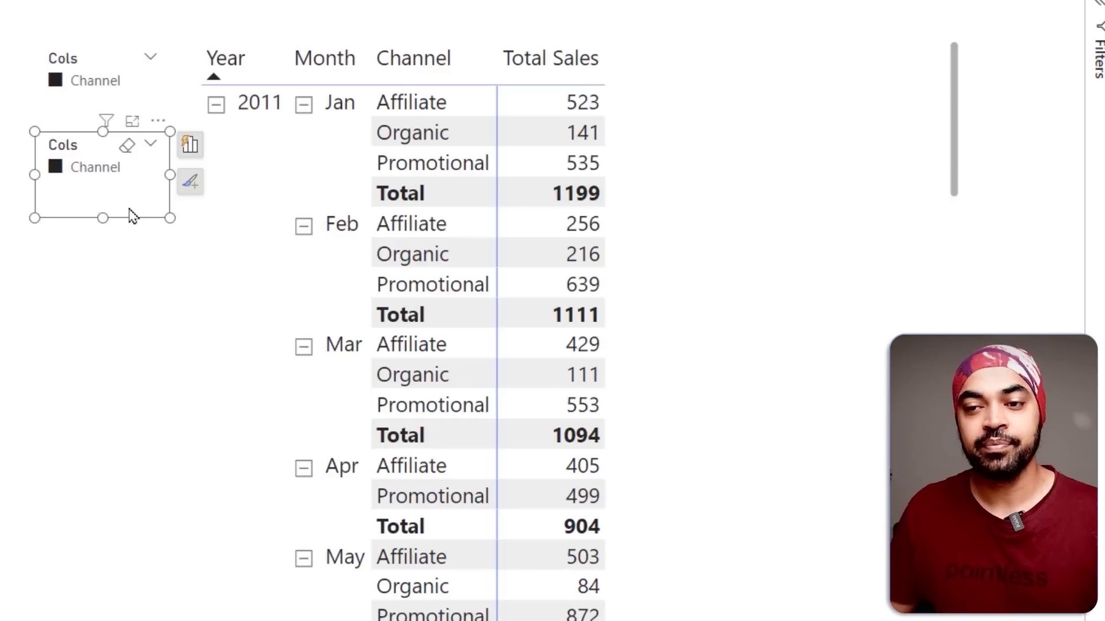
pyautogui.click(188, 147)
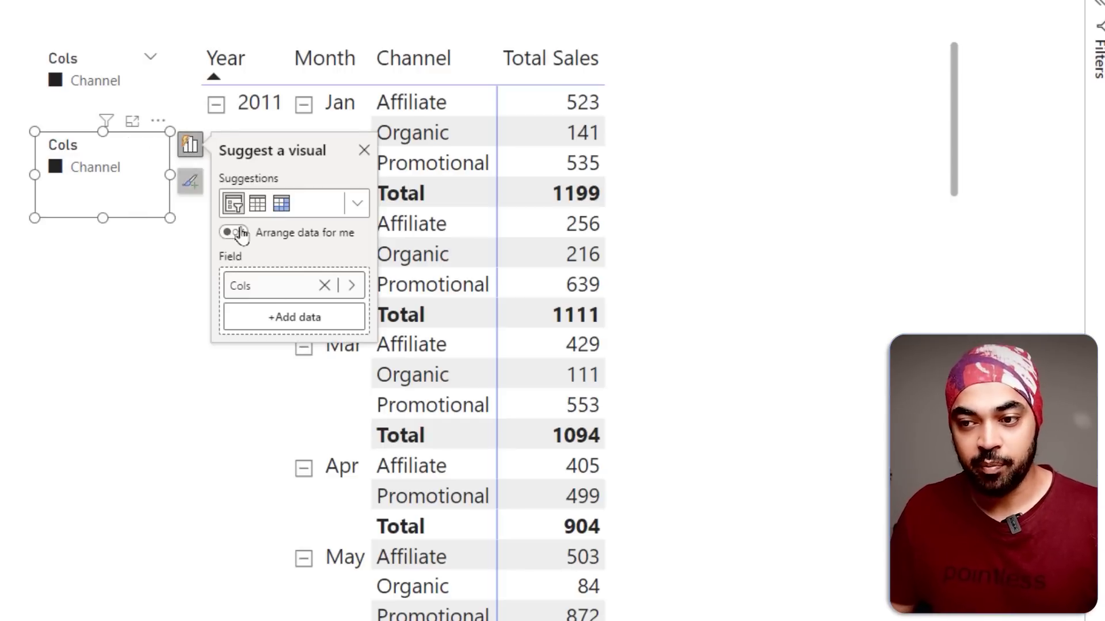
pyautogui.rightClick(265, 289)
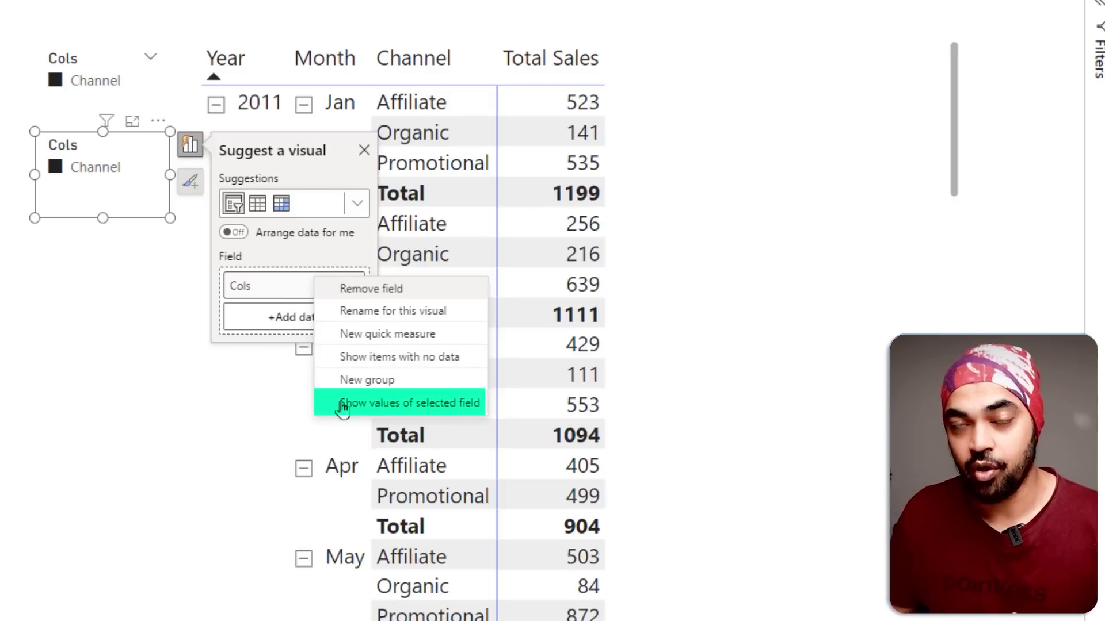
pyautogui.click(449, 410)
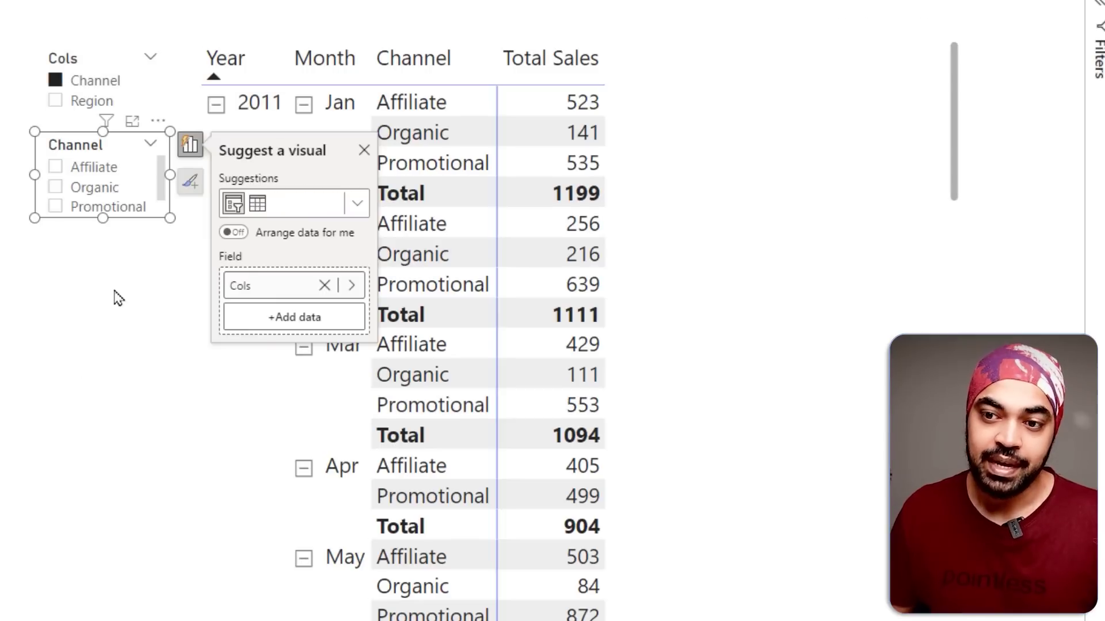
pyautogui.moveTo(99, 219); pyautogui.dragTo(99, 241)
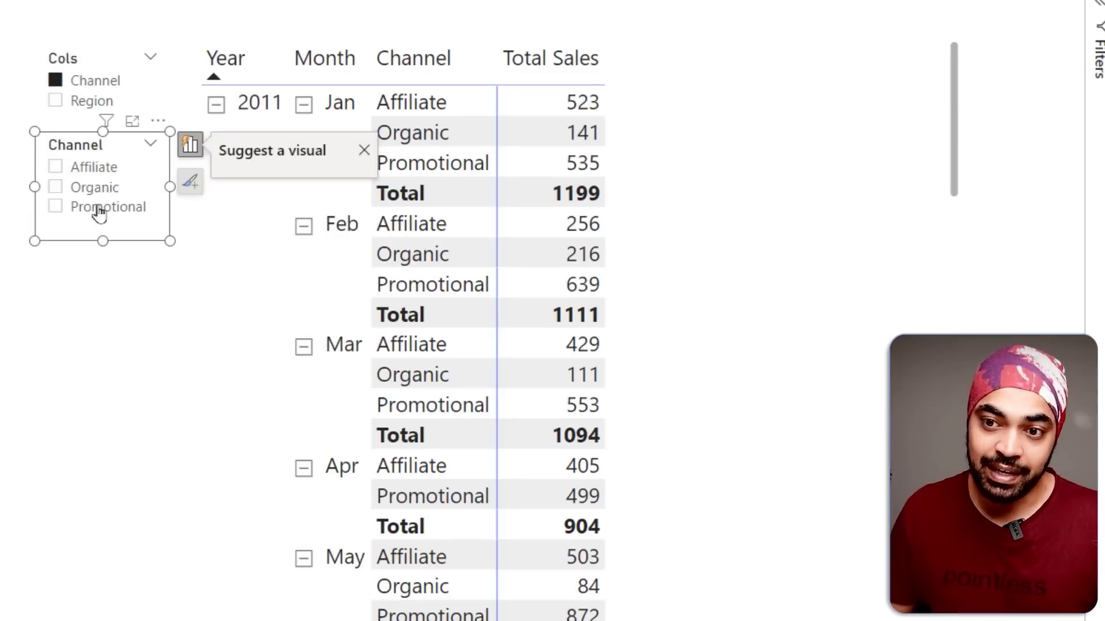
# Test the slicers: switch Cols to Region, filter Mumbai and Bangalore, then return to Channel
pyautogui.click(90, 101)
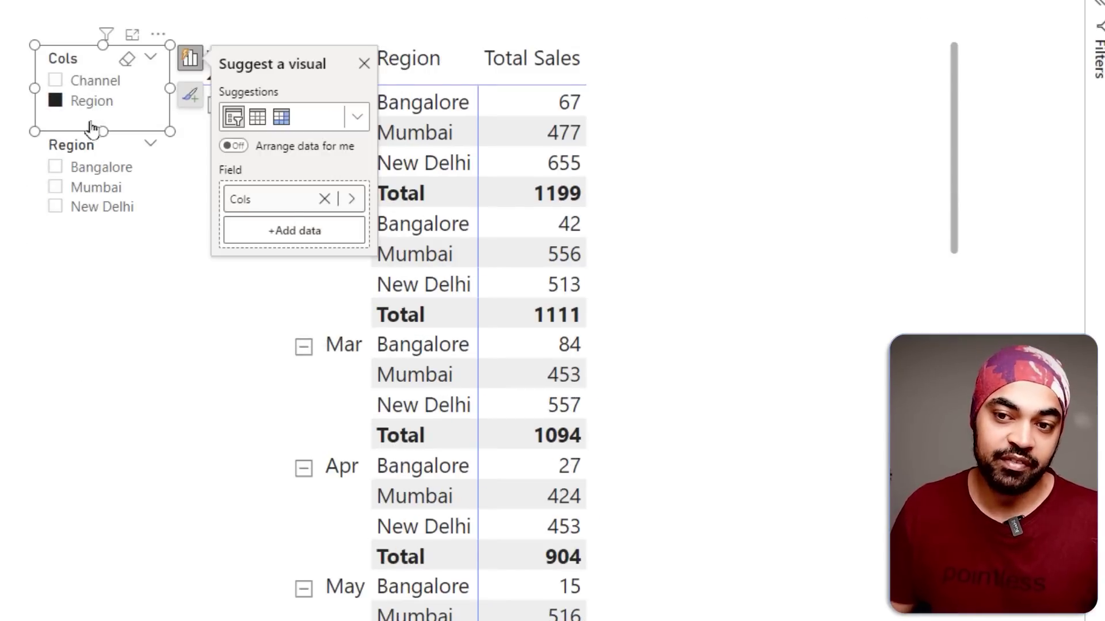
pyautogui.click(96, 187)
pyautogui.click(94, 168)
pyautogui.click(93, 187)
pyautogui.click(95, 81)
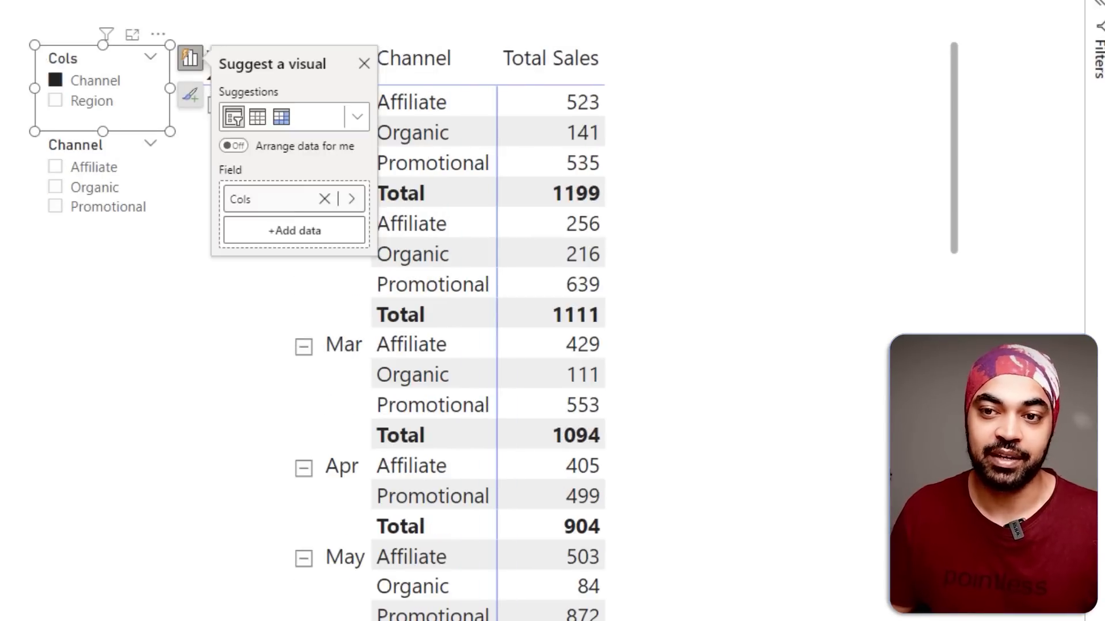